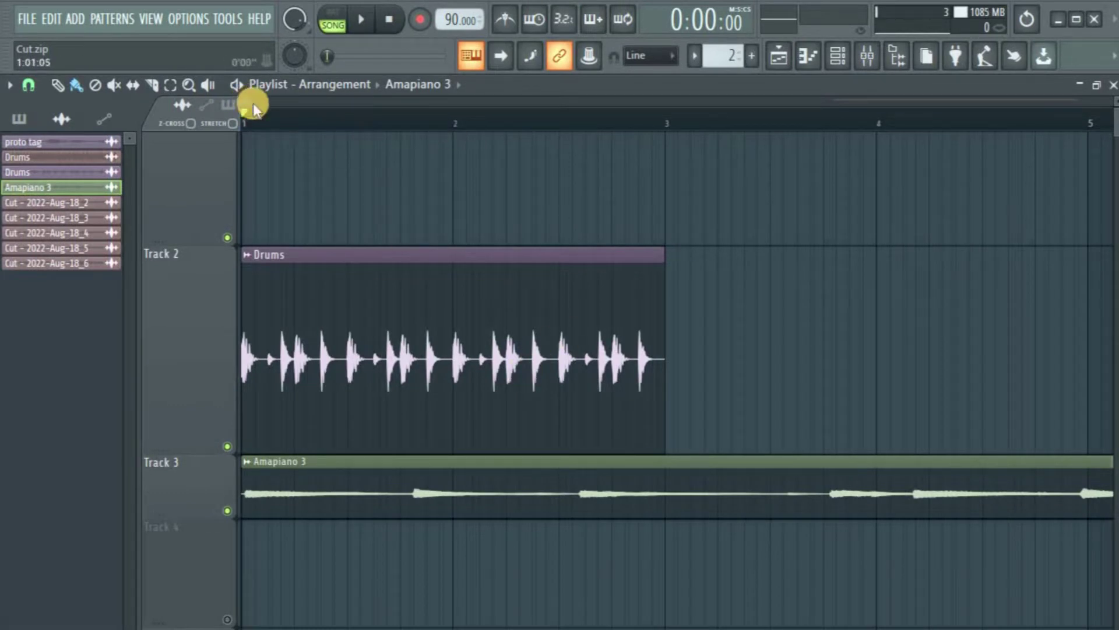
Mute Track 3's Amapiano 3 clip and open the Drums clip's channel settings showing Crossfade (bleeding).
drag(253, 110, 123, 82)
click(151, 85)
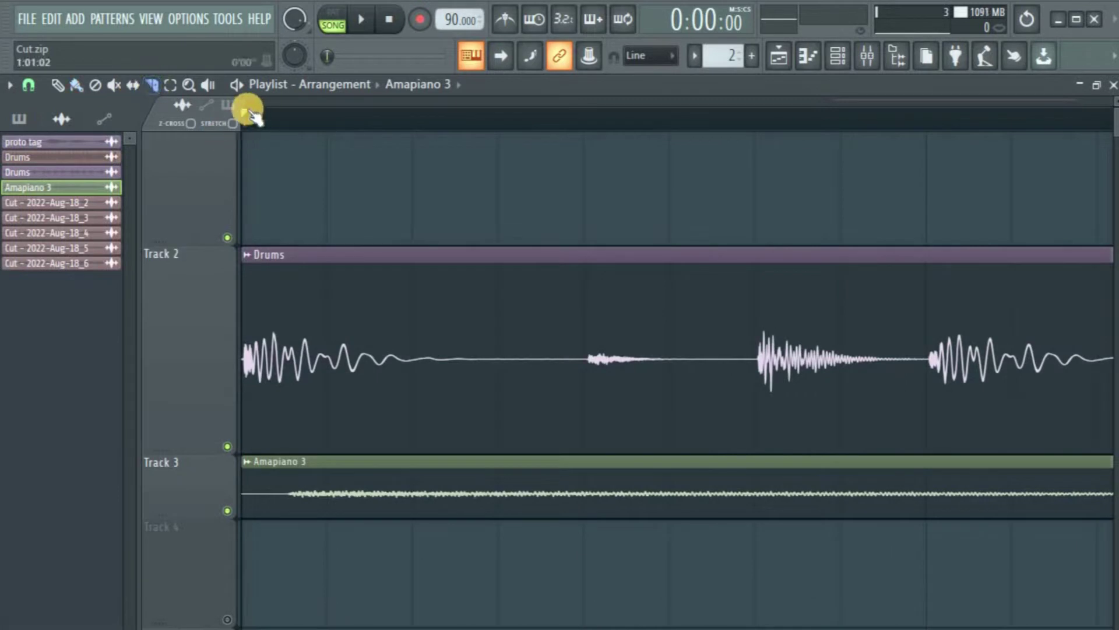
drag(244, 105, 245, 462)
click(227, 511)
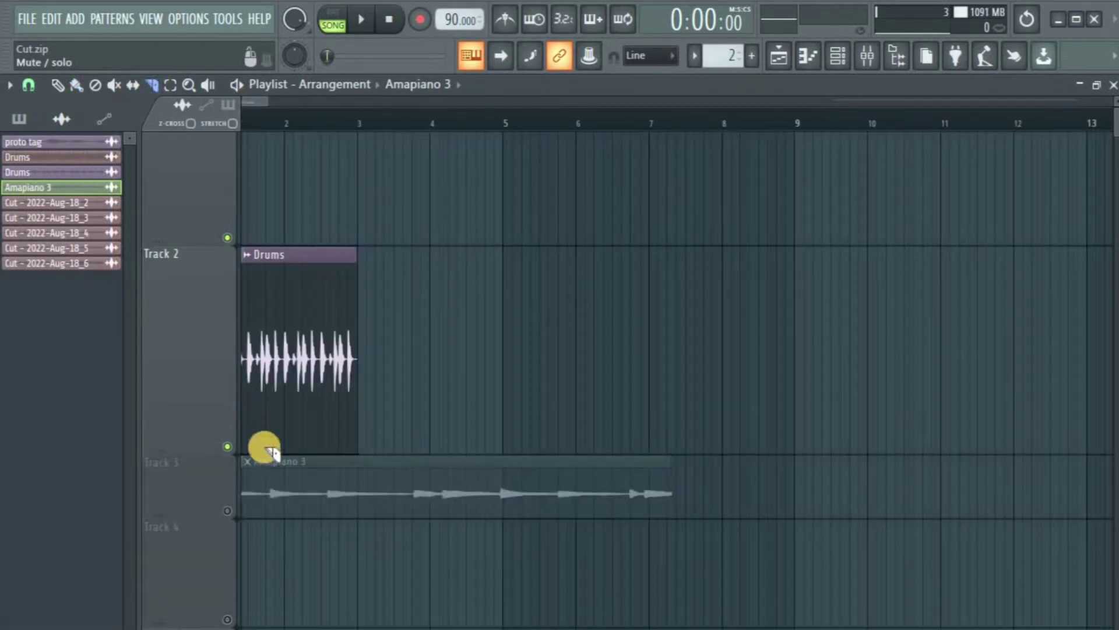
double_click(287, 299)
drag(749, 219, 601, 201)
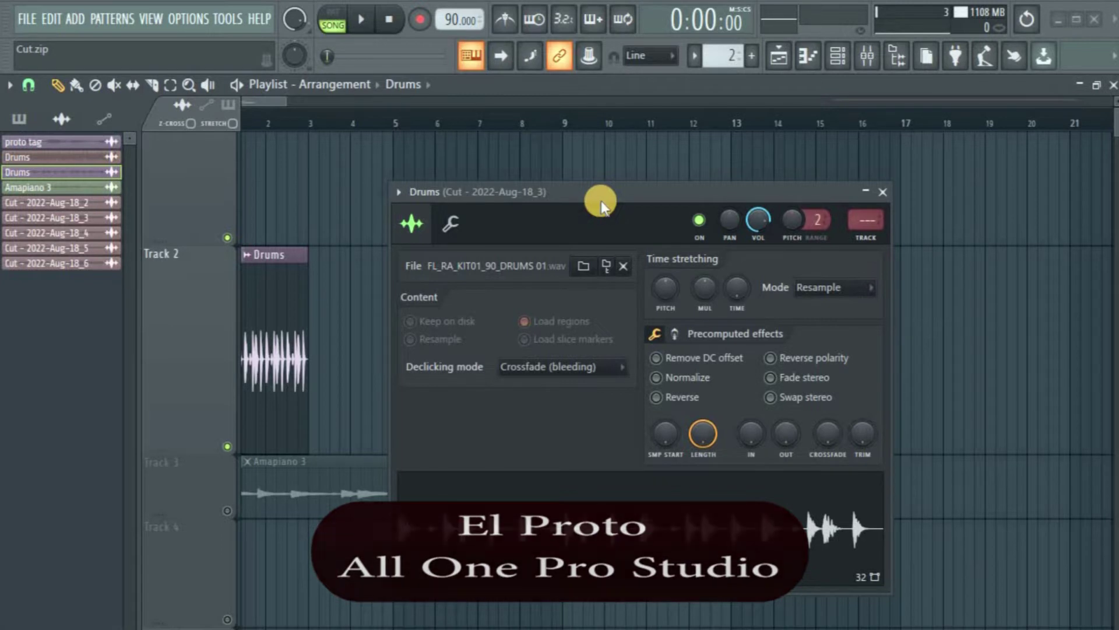
Set Drums declicking to Transient (no bleeding), mute Drums, unmute Track 3, and play.
click(590, 367)
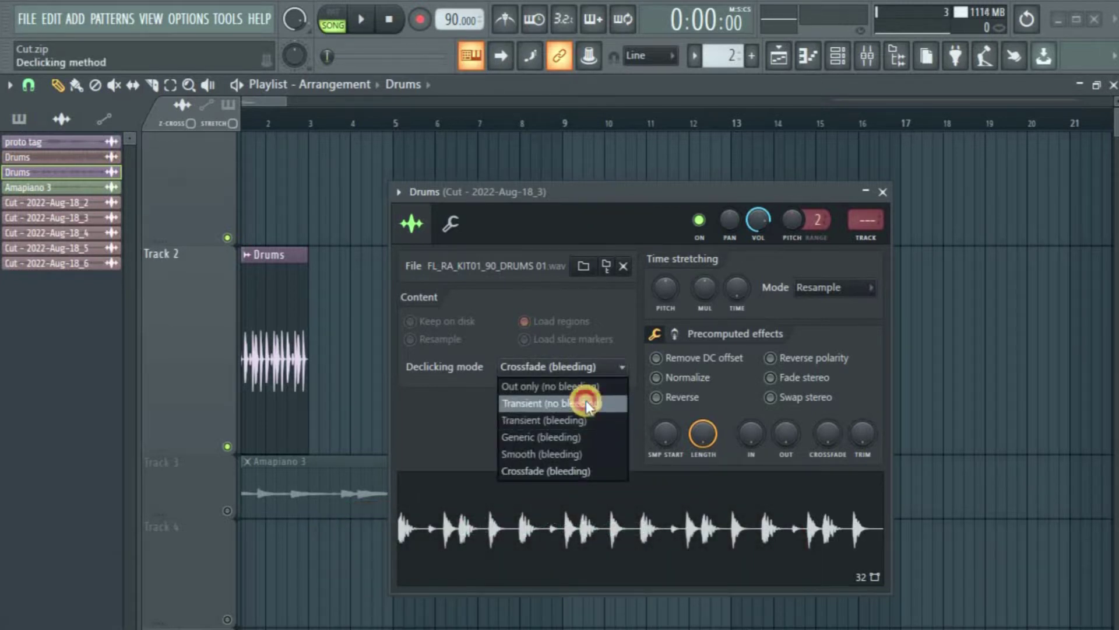
click(585, 402)
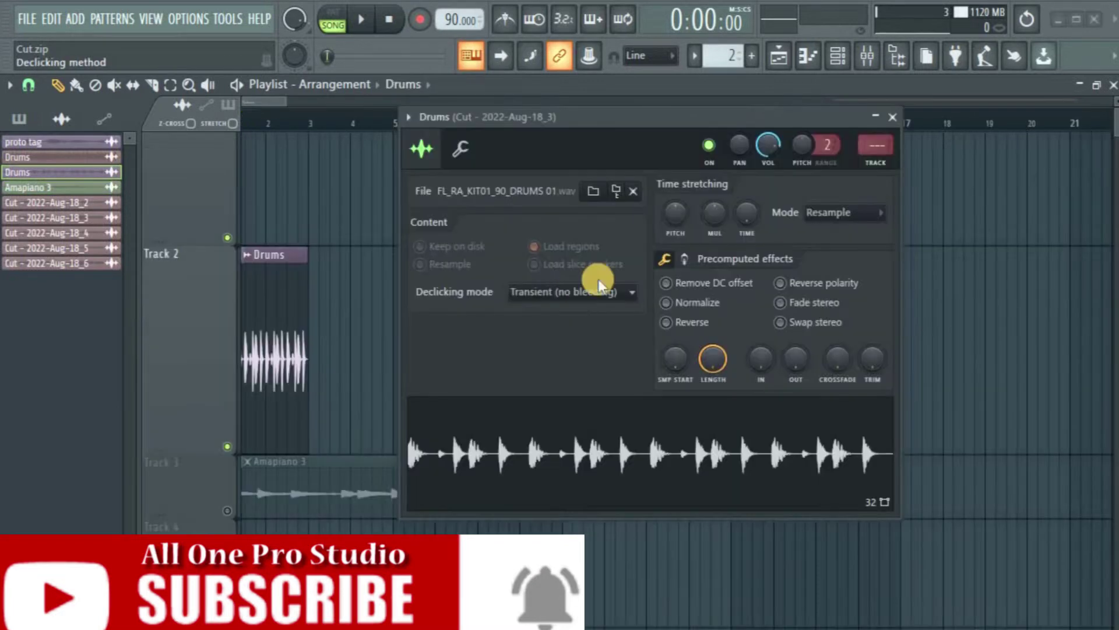
click(589, 300)
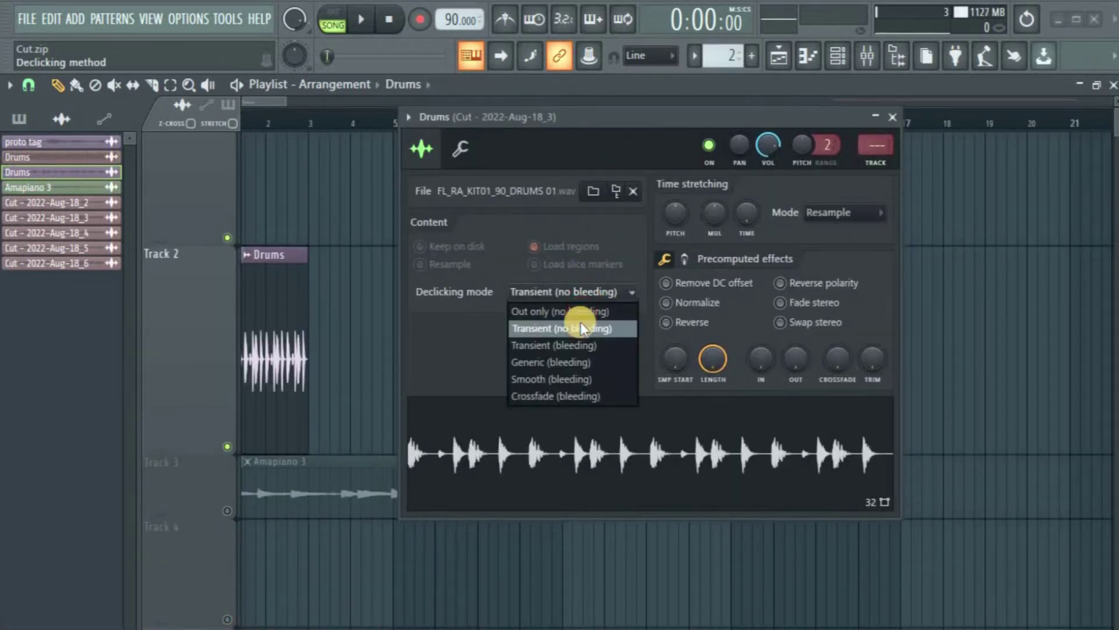
click(227, 511)
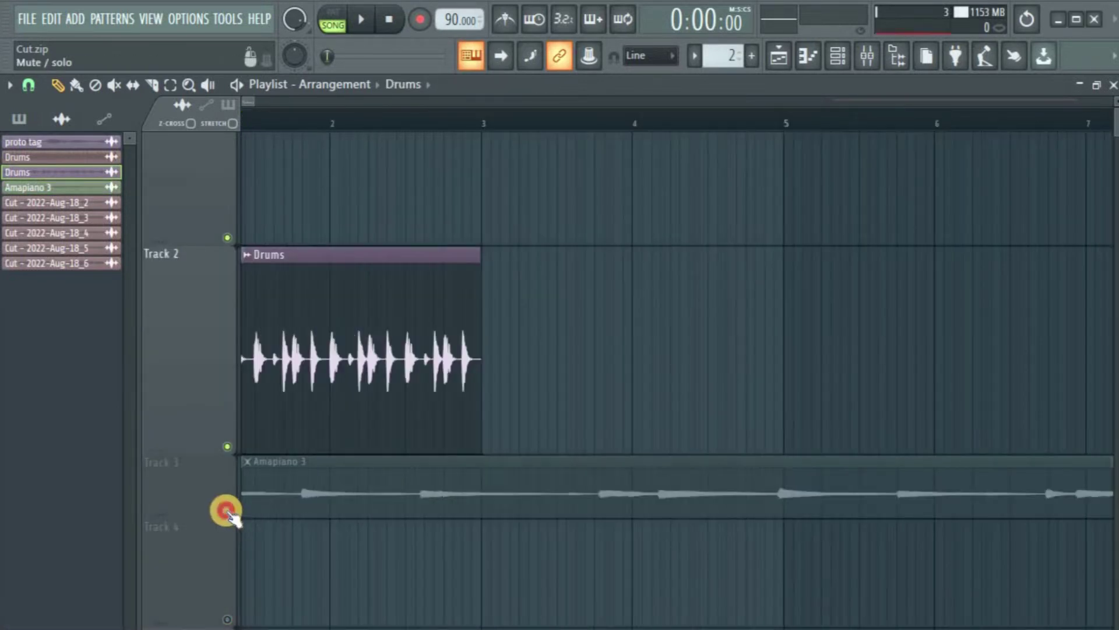
click(196, 467)
key(space)
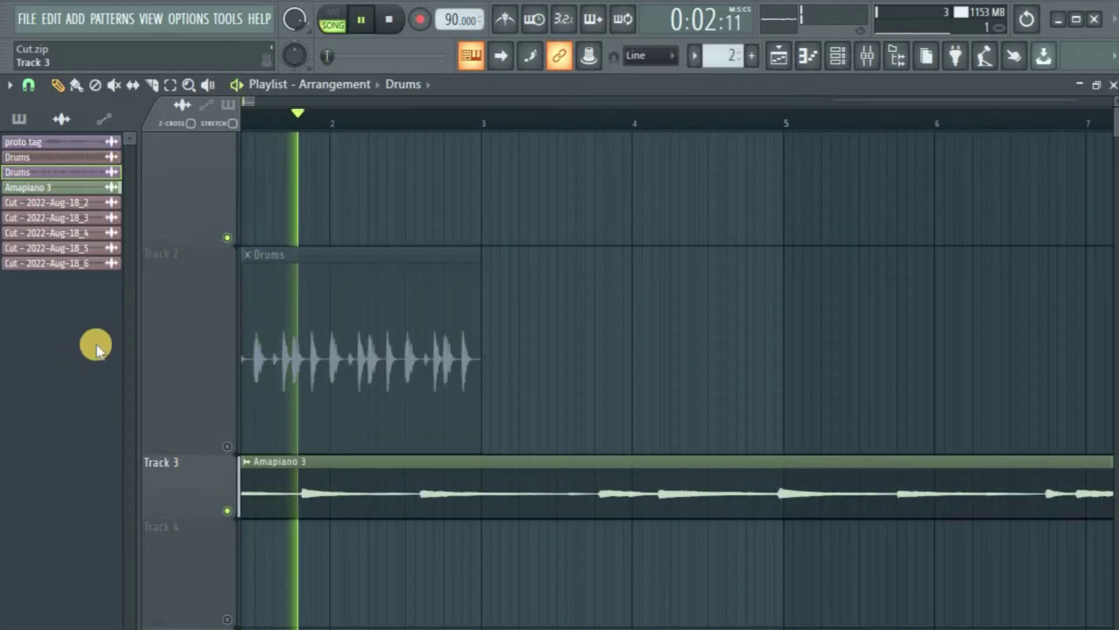
Stop playback and switch the Amapiano 3 clip's declicking mode to Transient (no bleeding).
click(245, 106)
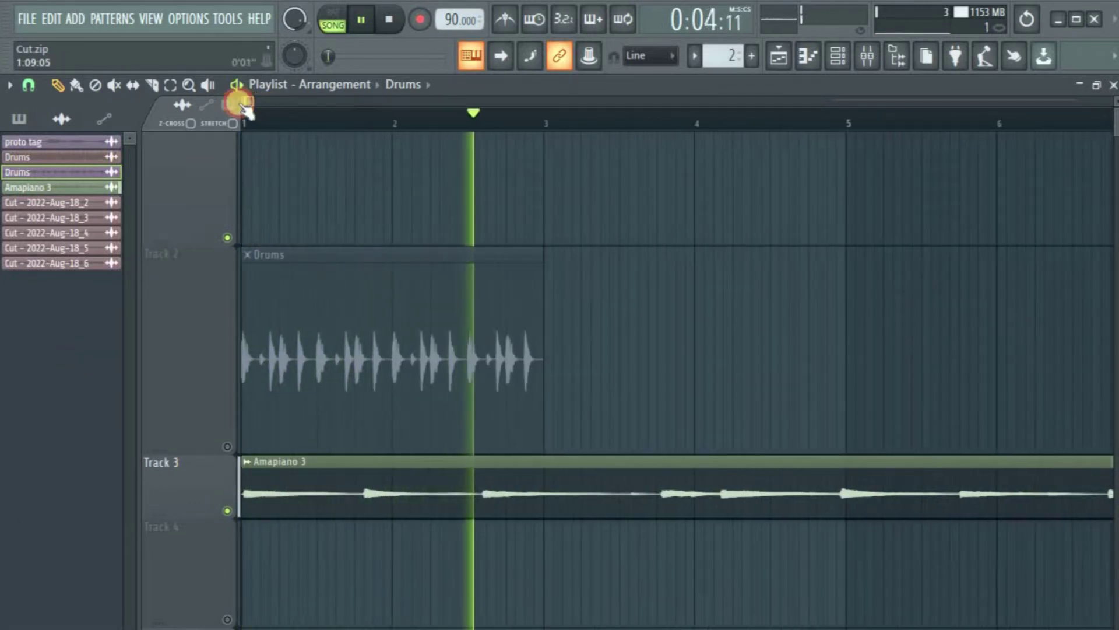
key(space)
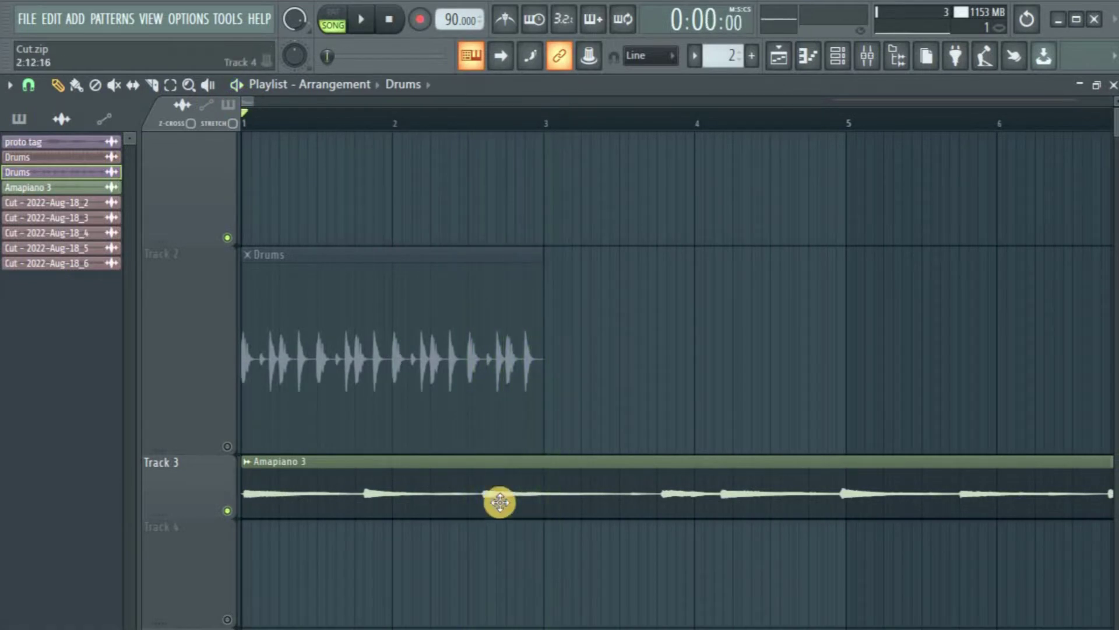
double_click(497, 499)
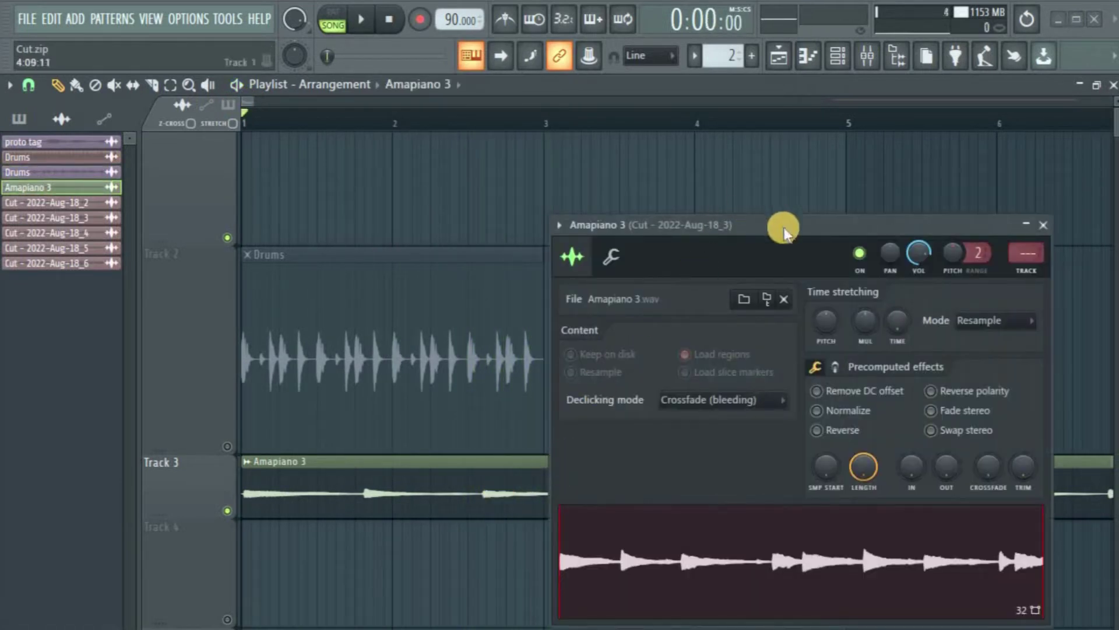
drag(782, 229, 547, 161)
click(511, 331)
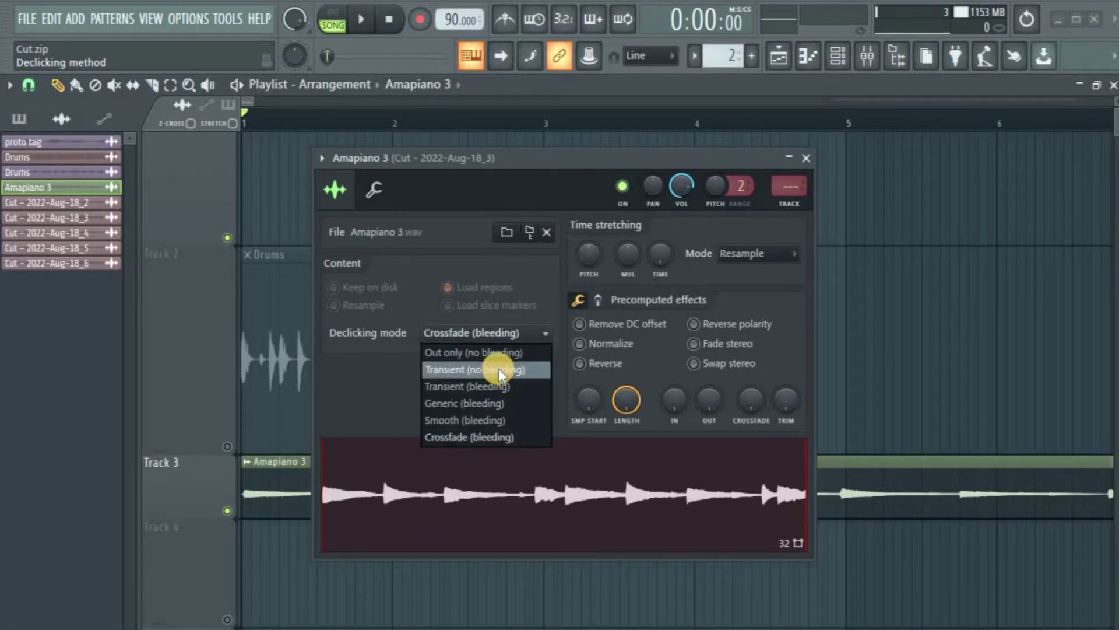
click(500, 368)
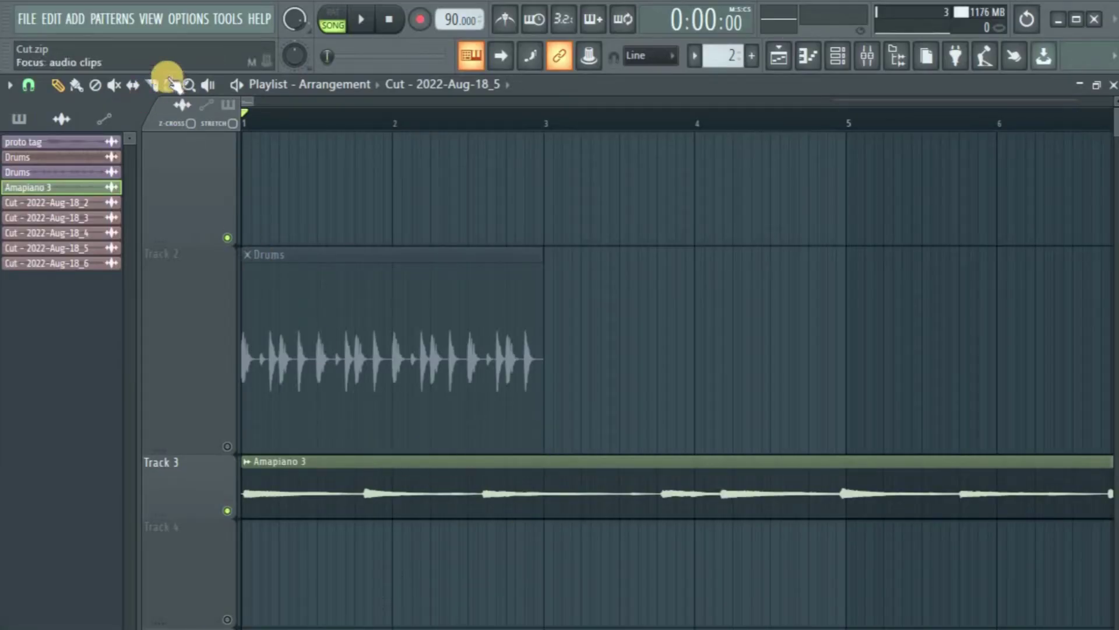
Slice the Amapiano 3 clip at bar 2 and play it back twice to hear the cut.
click(133, 85)
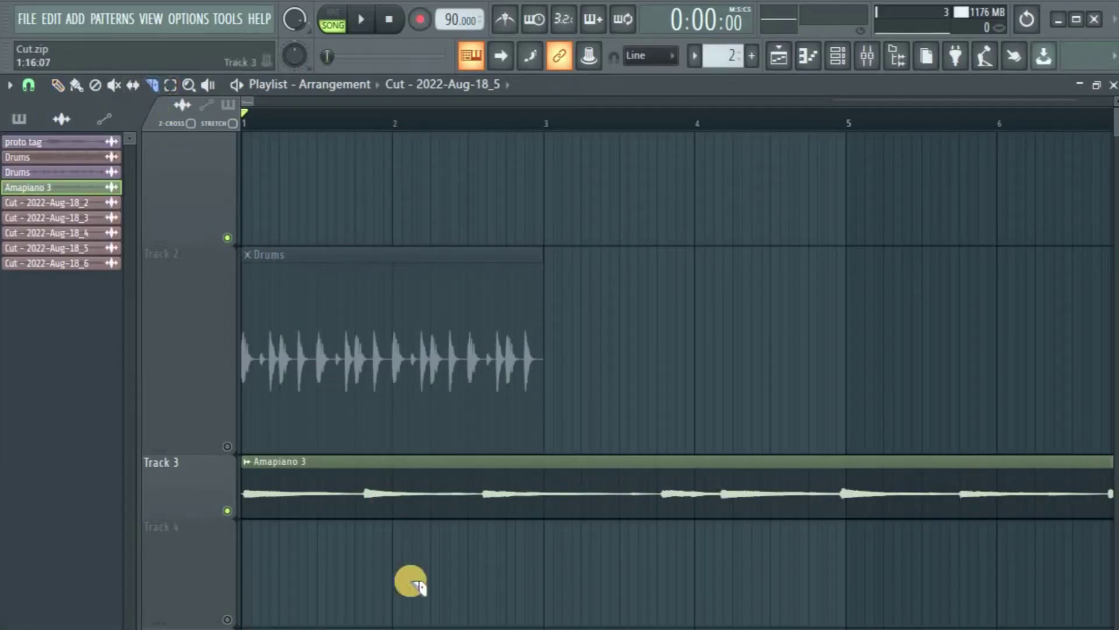
mouse_move(389, 554)
mouse_down()
mouse_move(388, 469)
mouse_move(390, 554)
mouse_up()
key(space)
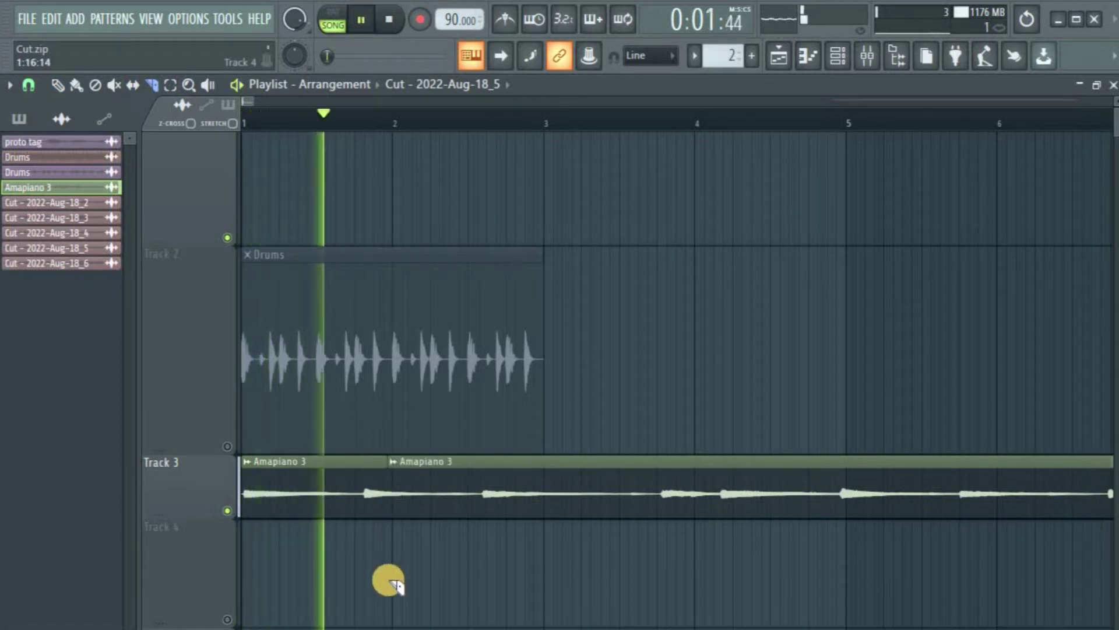
key(space)
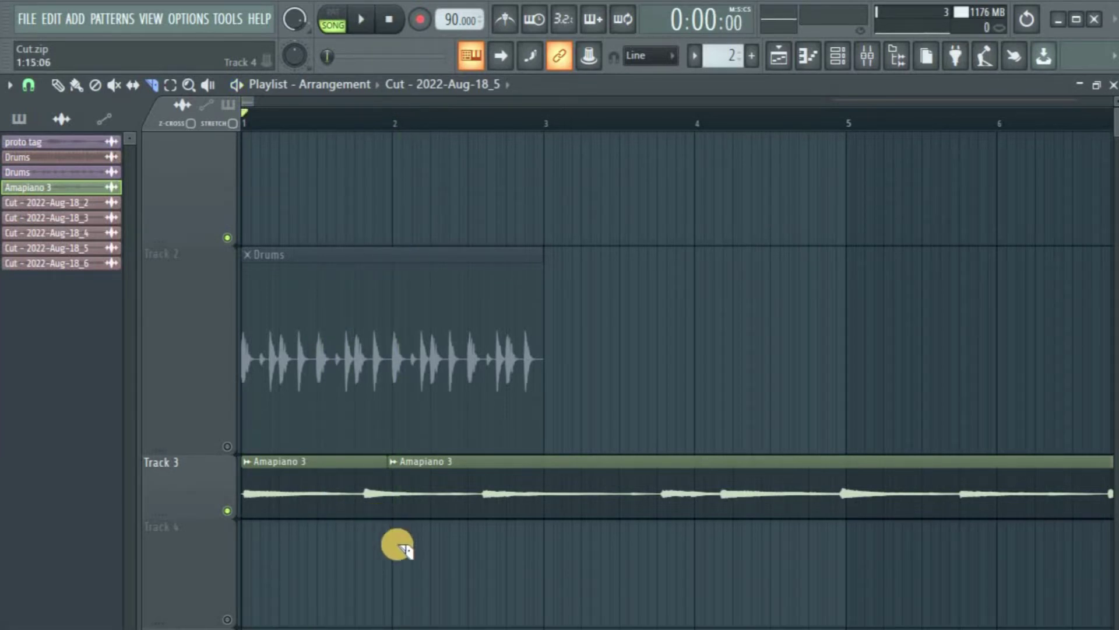
key(space)
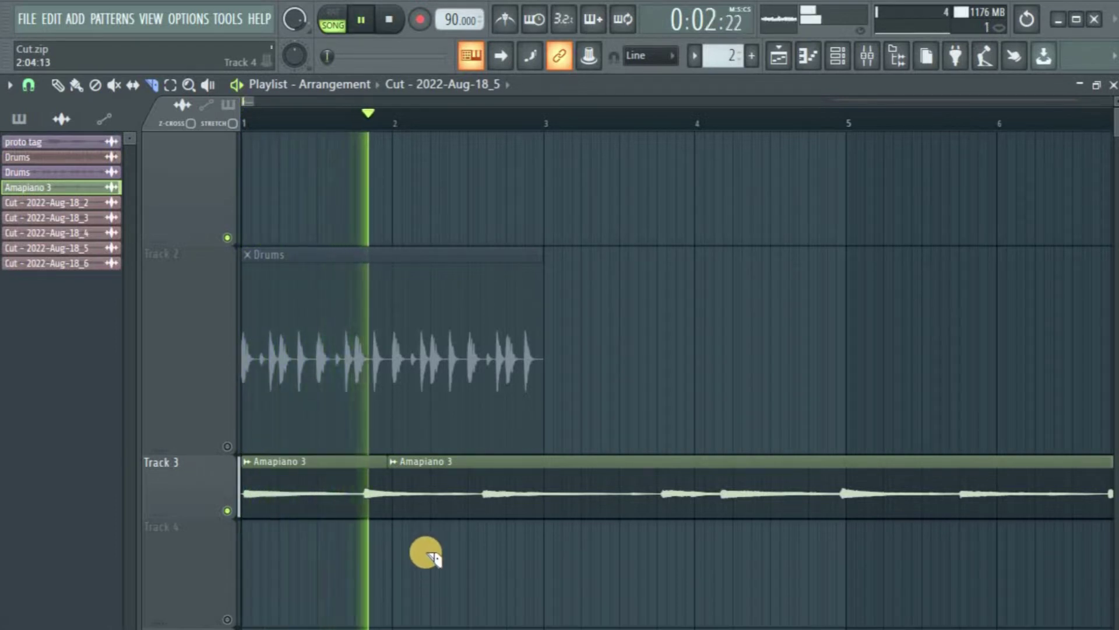
key(space)
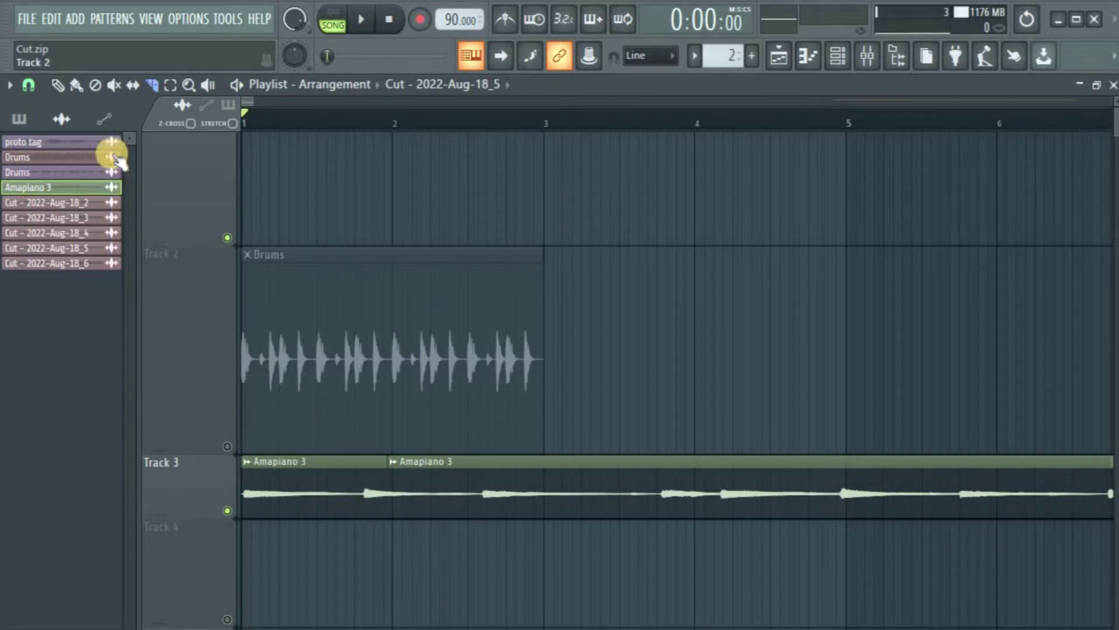
Set the second Amapiano 3 piece's declicking to Out only (no bleeding) and close its settings.
click(57, 85)
scroll(240, 105, up, 4)
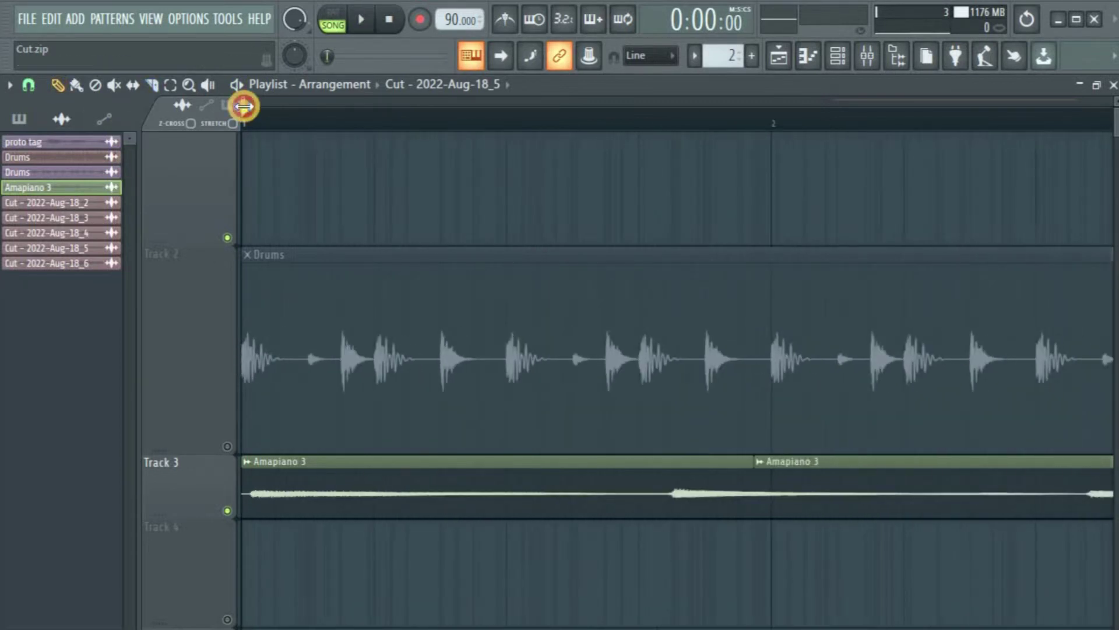
double_click(796, 489)
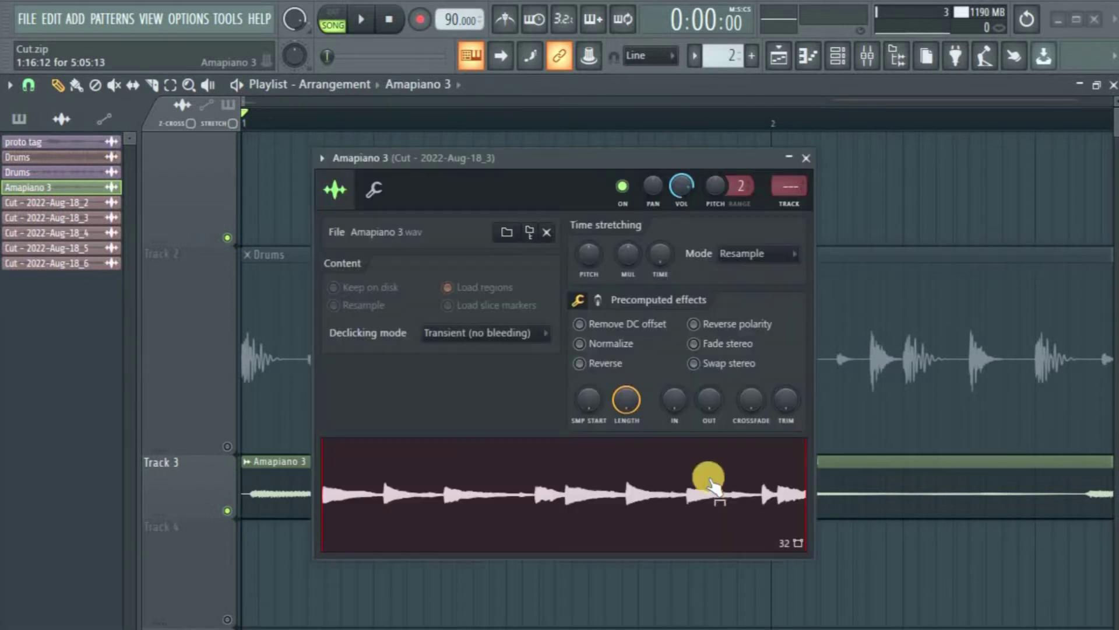
click(806, 158)
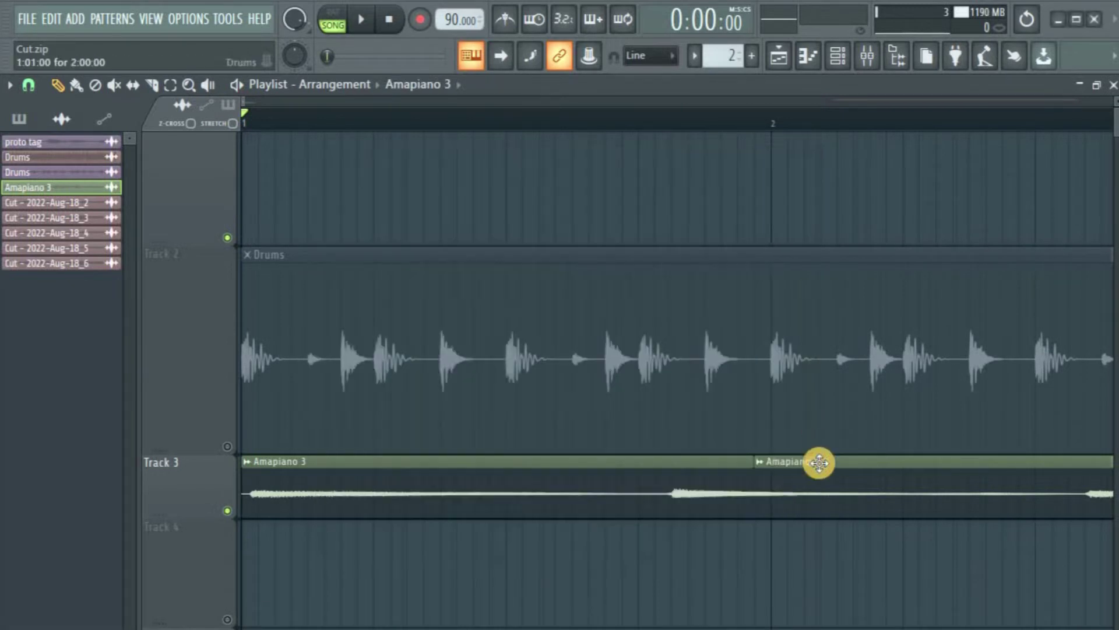
double_click(820, 463)
click(484, 332)
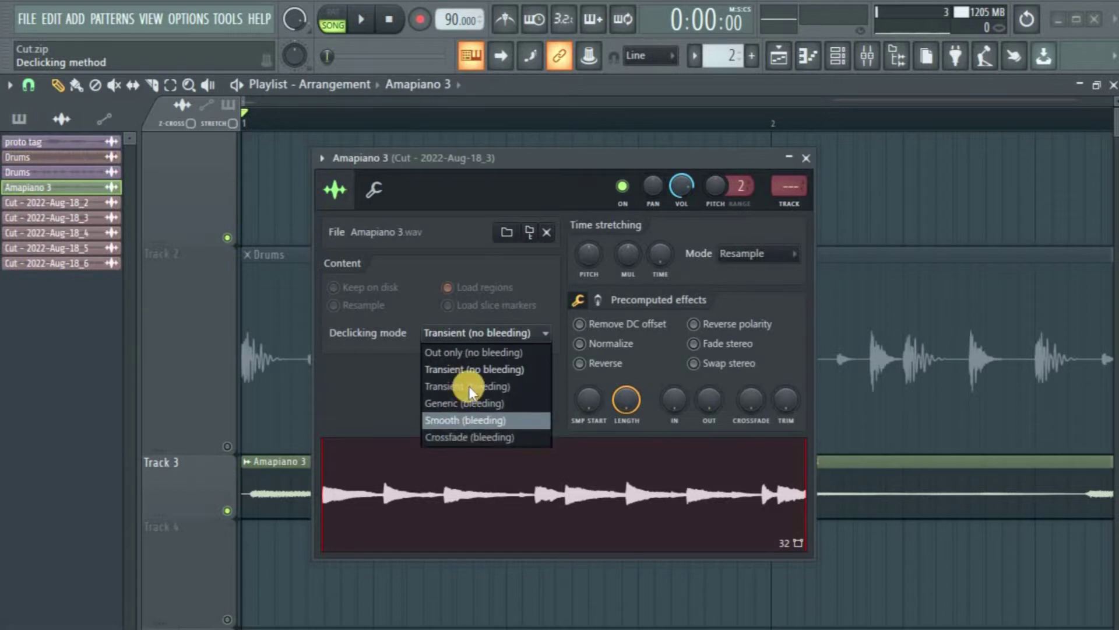
click(476, 354)
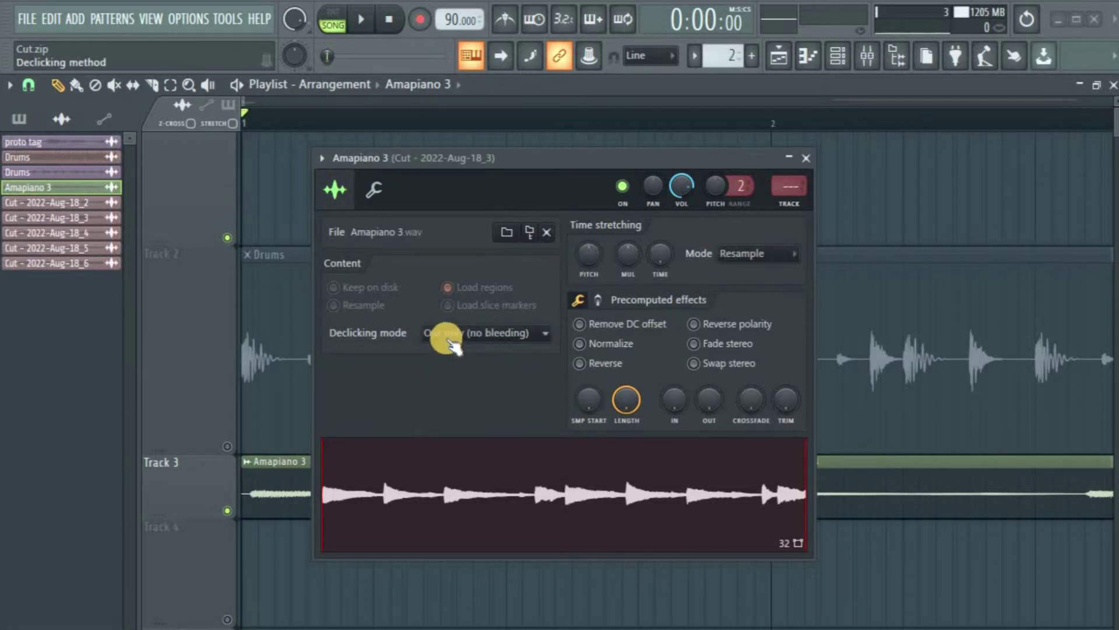
click(806, 158)
Audition the Out only fade and reopen the Amapiano 3 channel settings.
key(space)
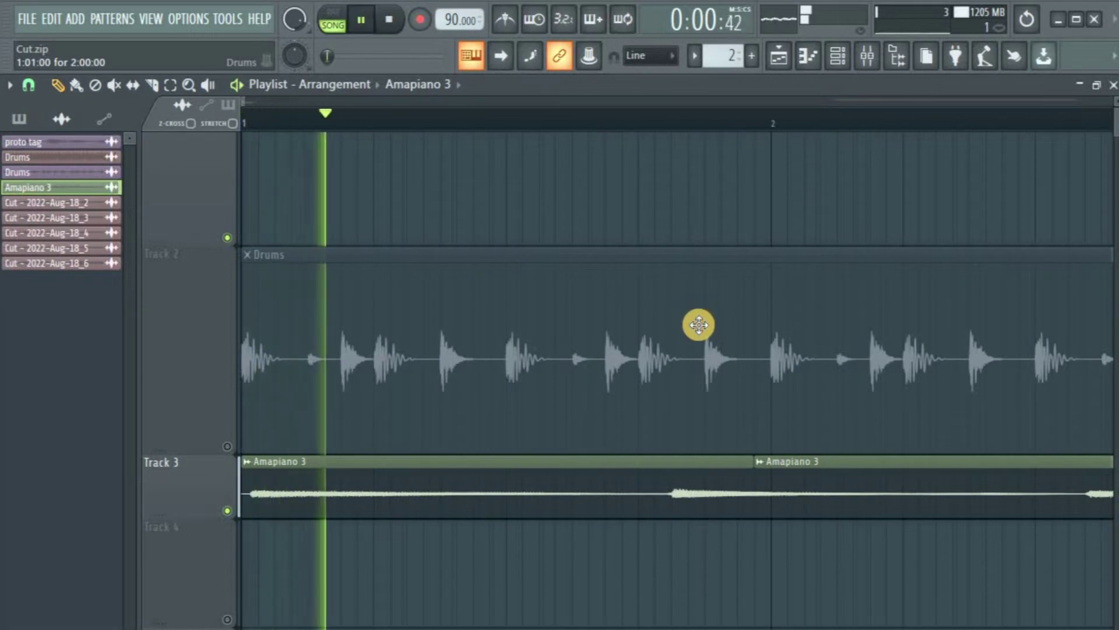
key(space)
key(space)
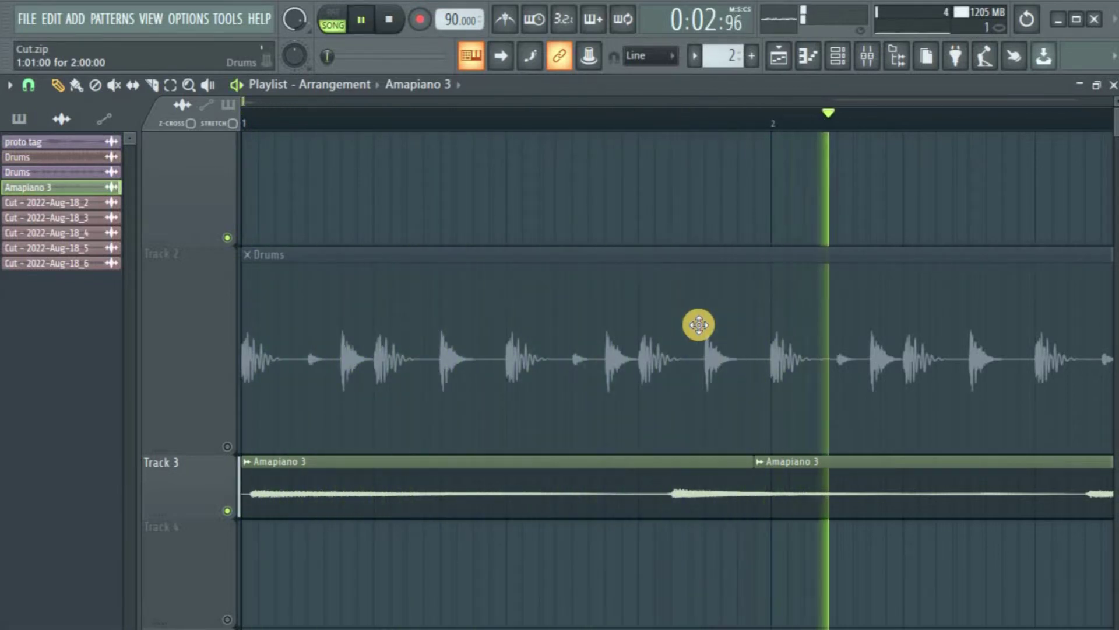
key(space)
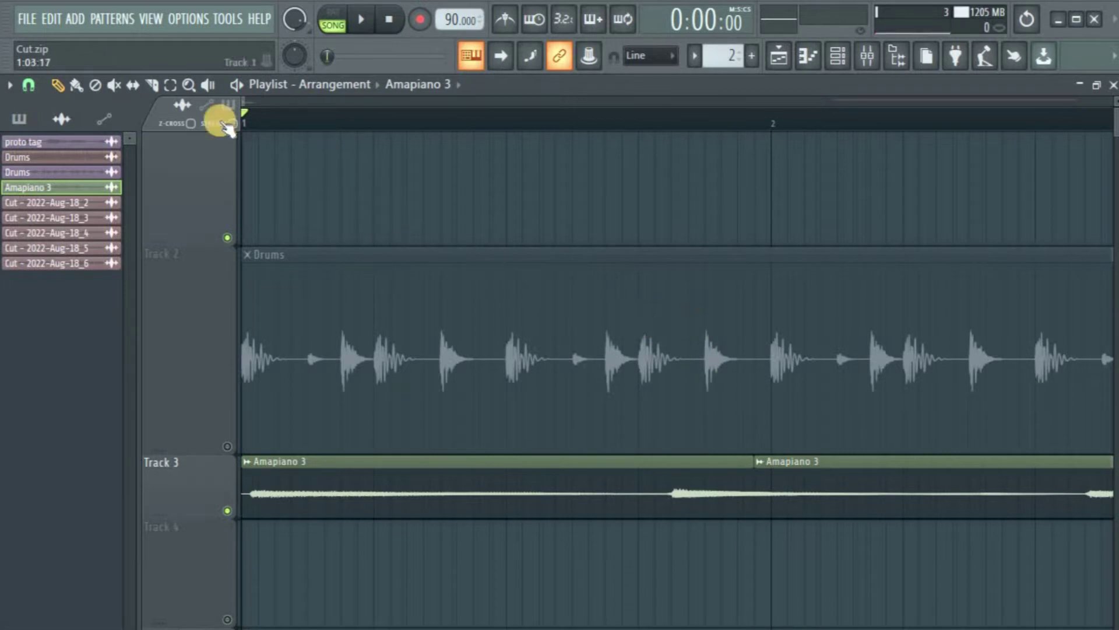
double_click(440, 490)
Set the Amapiano 3 sample's declicking to Transient (bleeding) and close its settings.
click(499, 333)
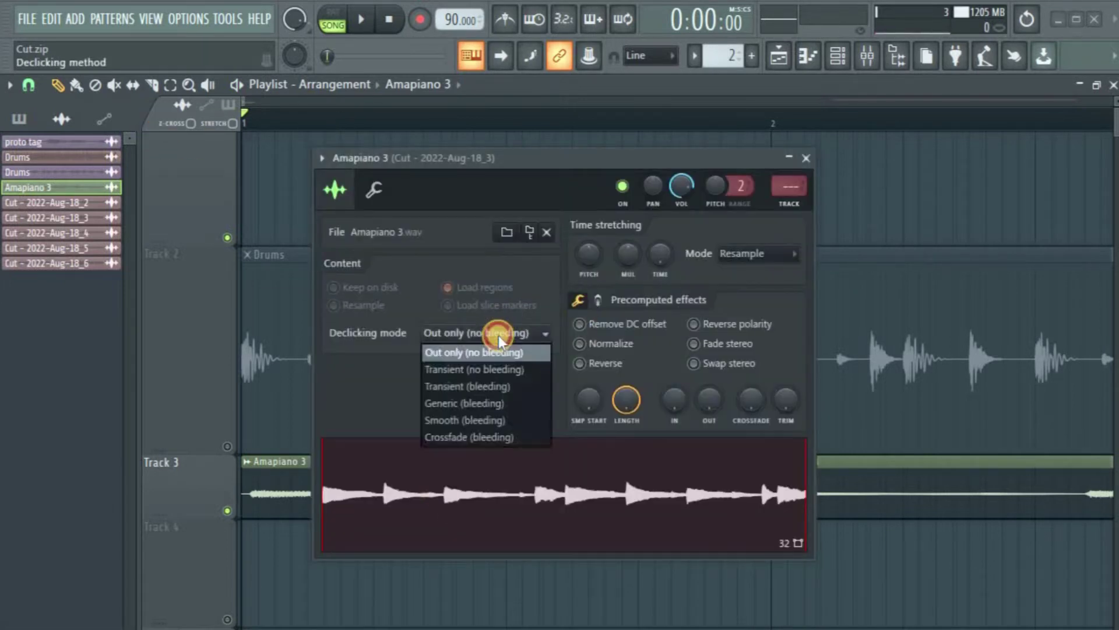
click(498, 385)
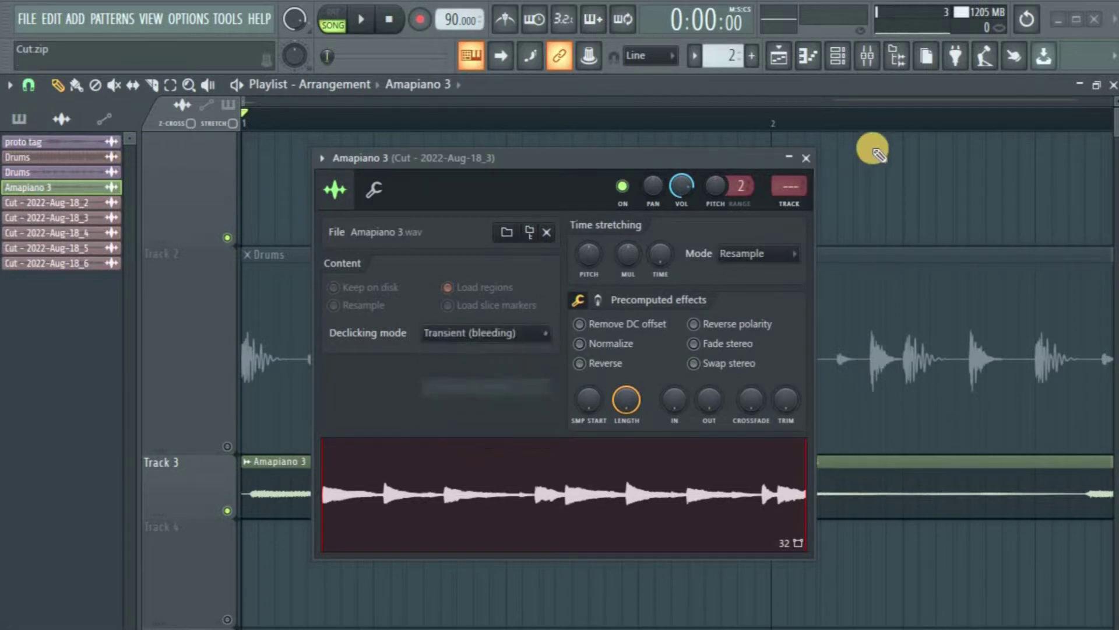
click(813, 157)
Play back the cut clips, then reopen the Amapiano 3 sample settings.
key(space)
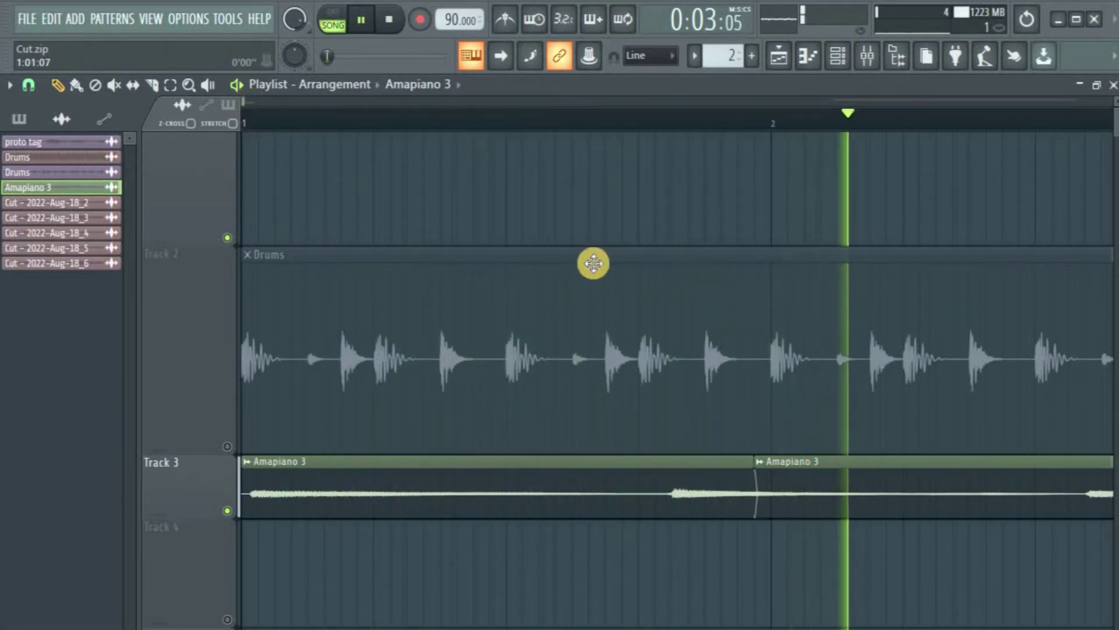
key(space)
scroll(243, 102, up, 2)
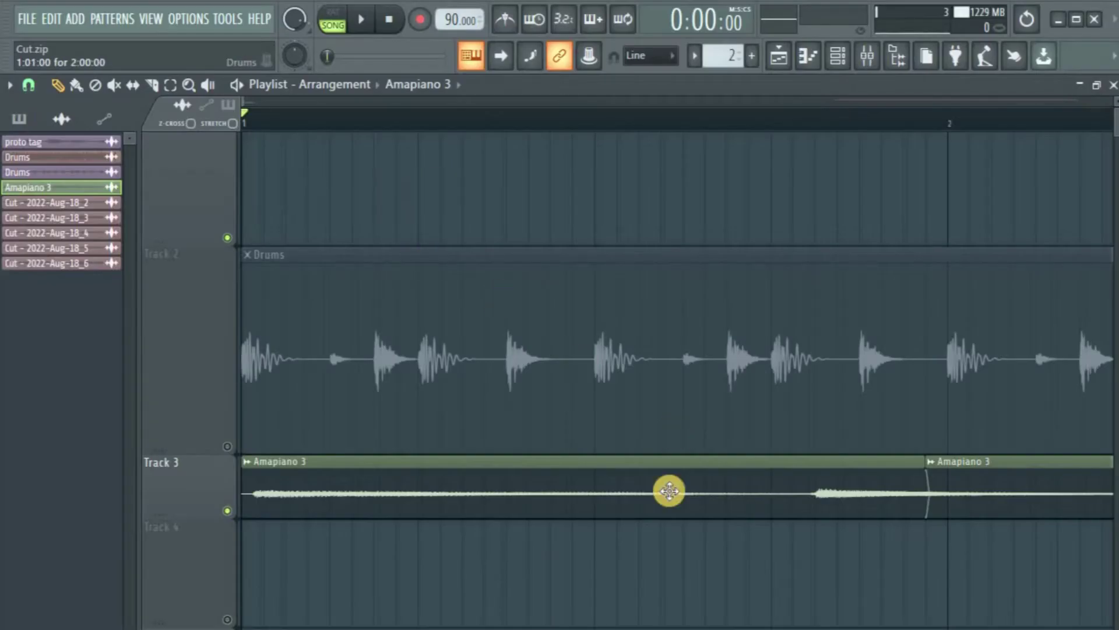
double_click(667, 487)
click(484, 333)
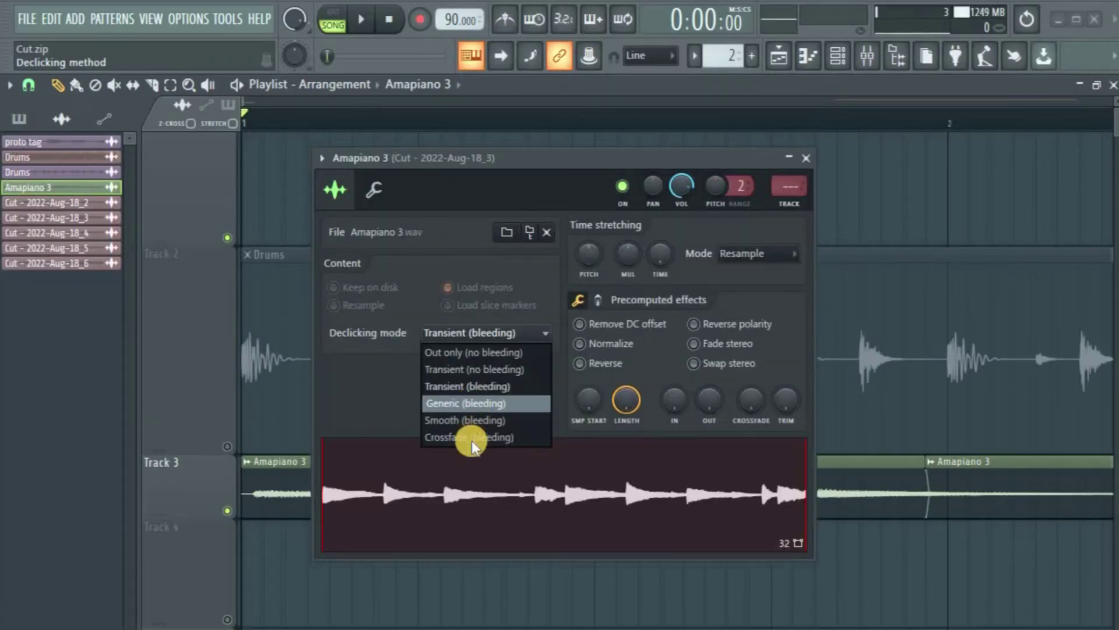
Switch Amapiano 3 declicking to Generic (bleeding) and audition the clip ends twice.
click(475, 409)
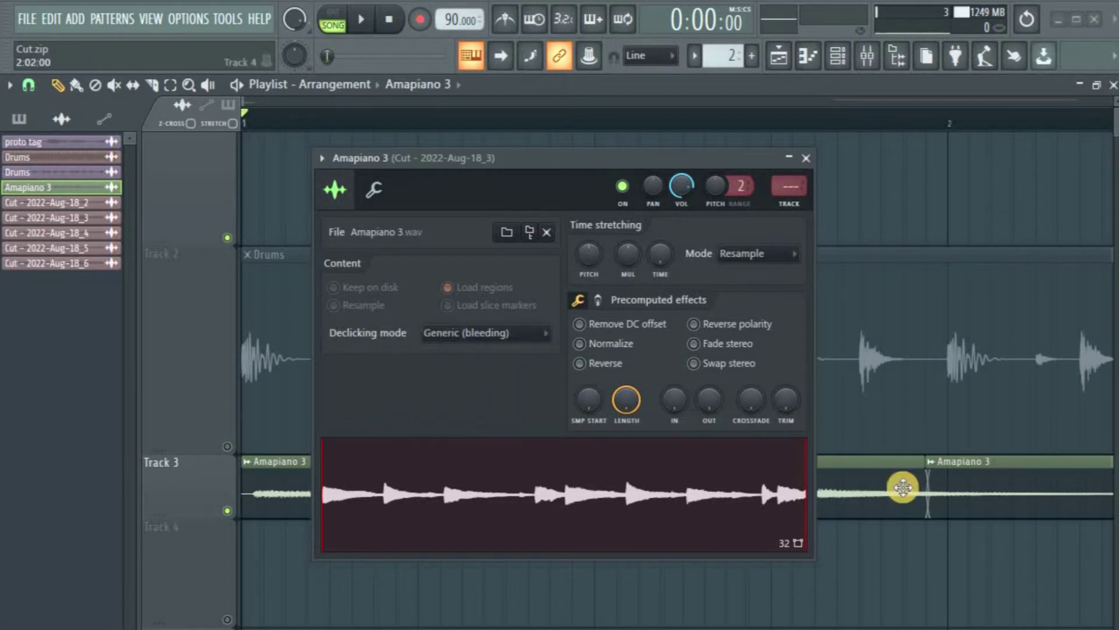
click(806, 158)
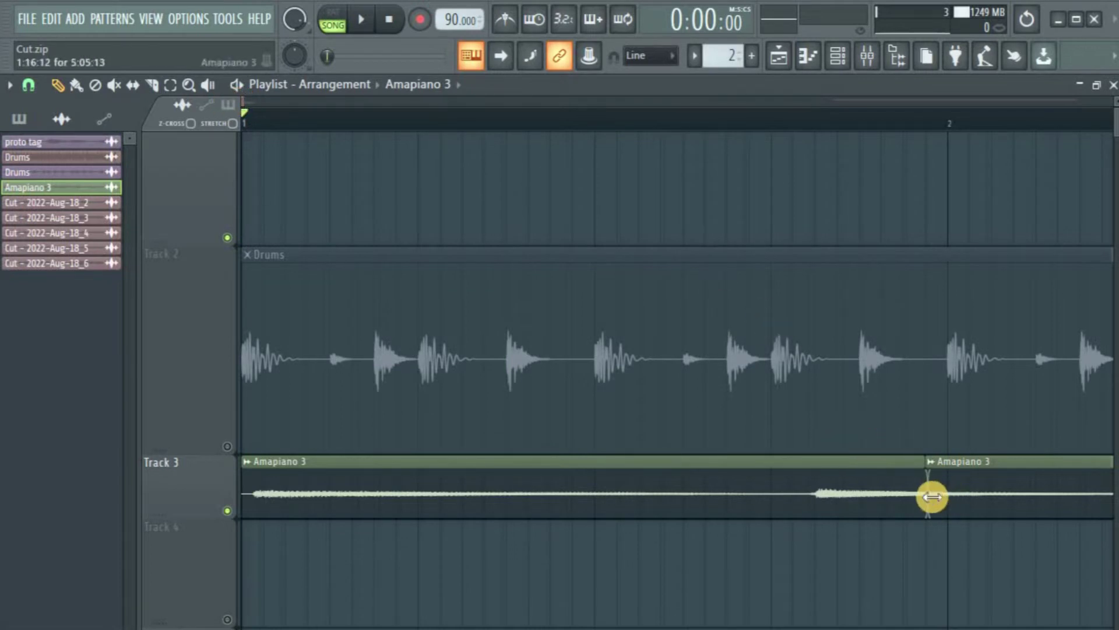
key(space)
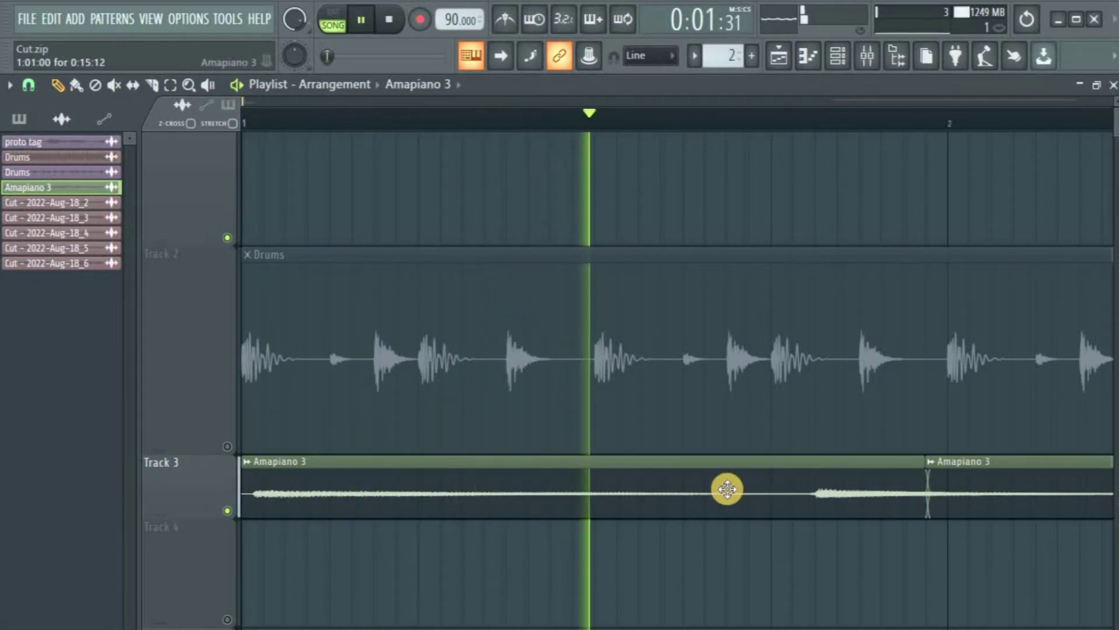
key(space)
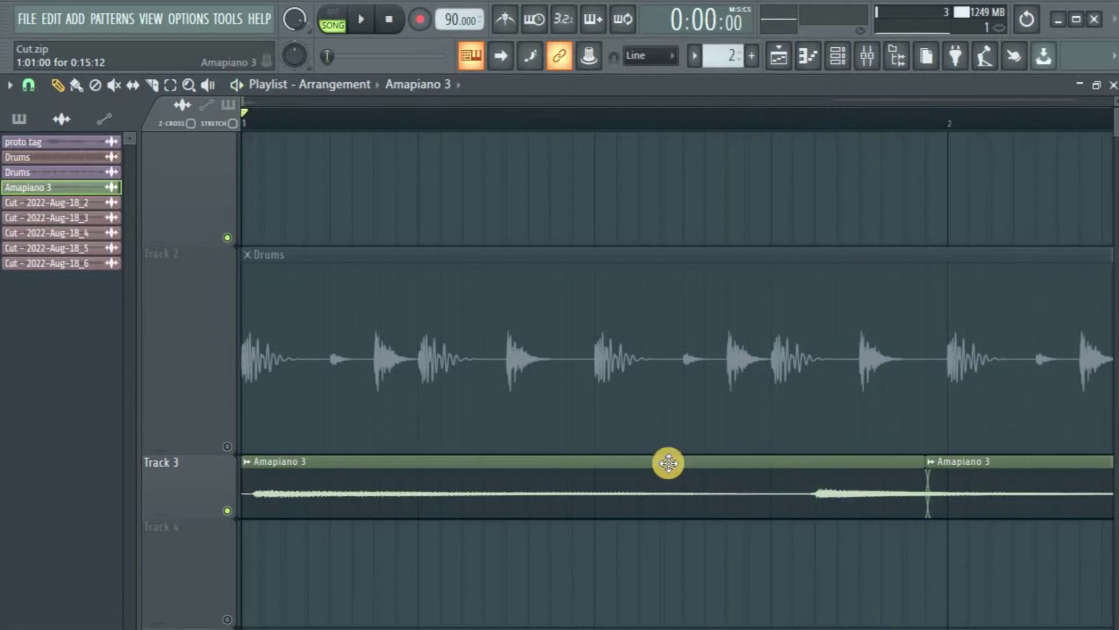
key(space)
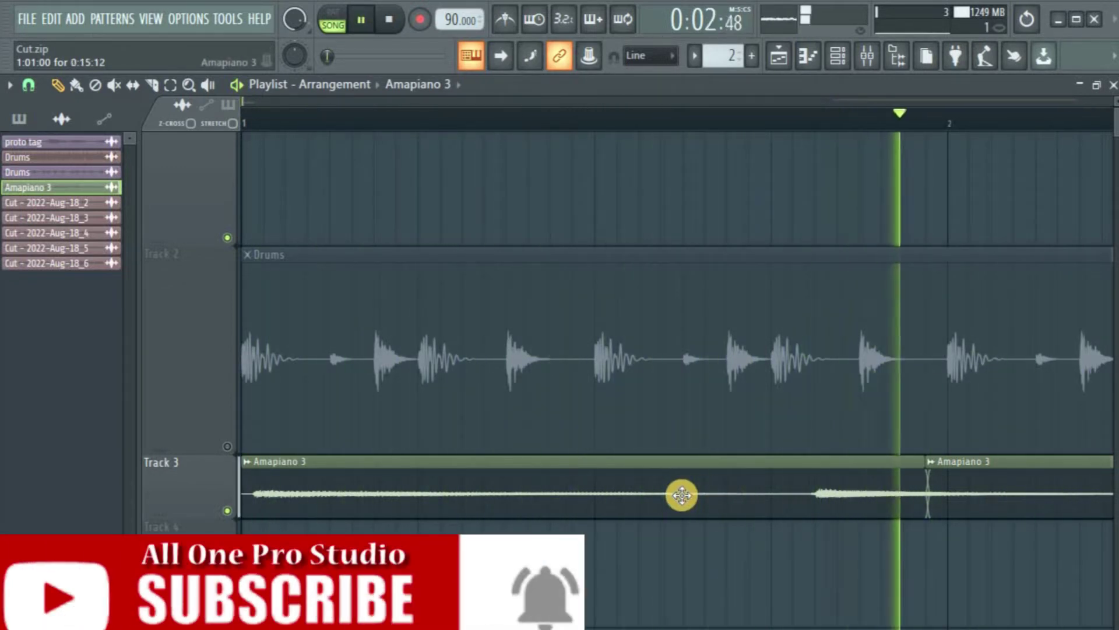
key(space)
Try Transient (bleeding), then Generic (bleeding), and settle on Smooth (bleeding) declicking.
double_click(674, 492)
click(484, 332)
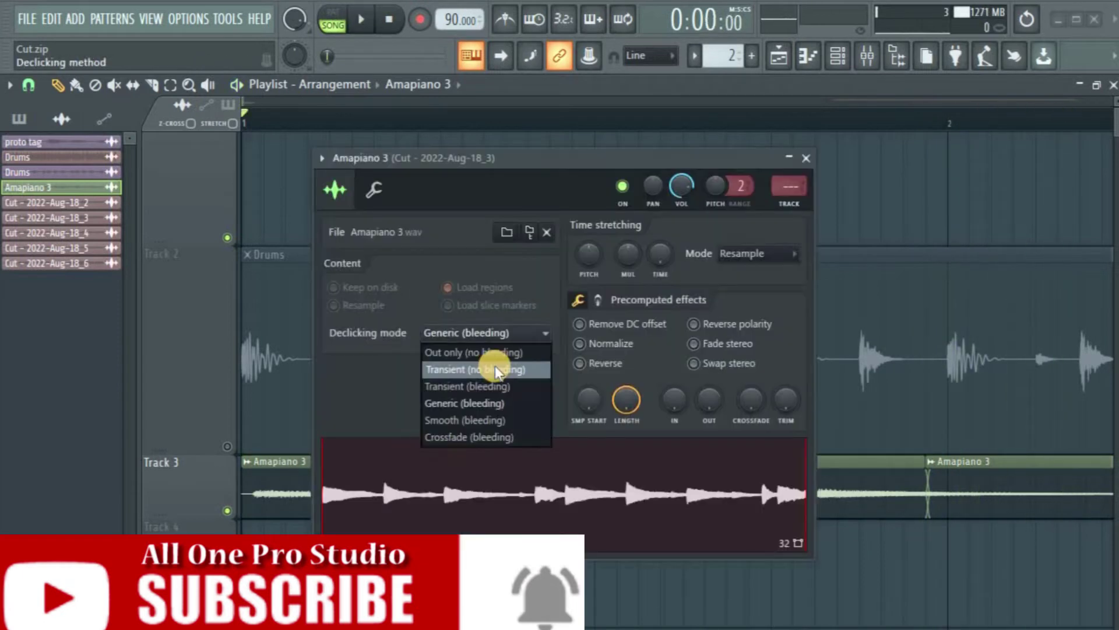
click(471, 387)
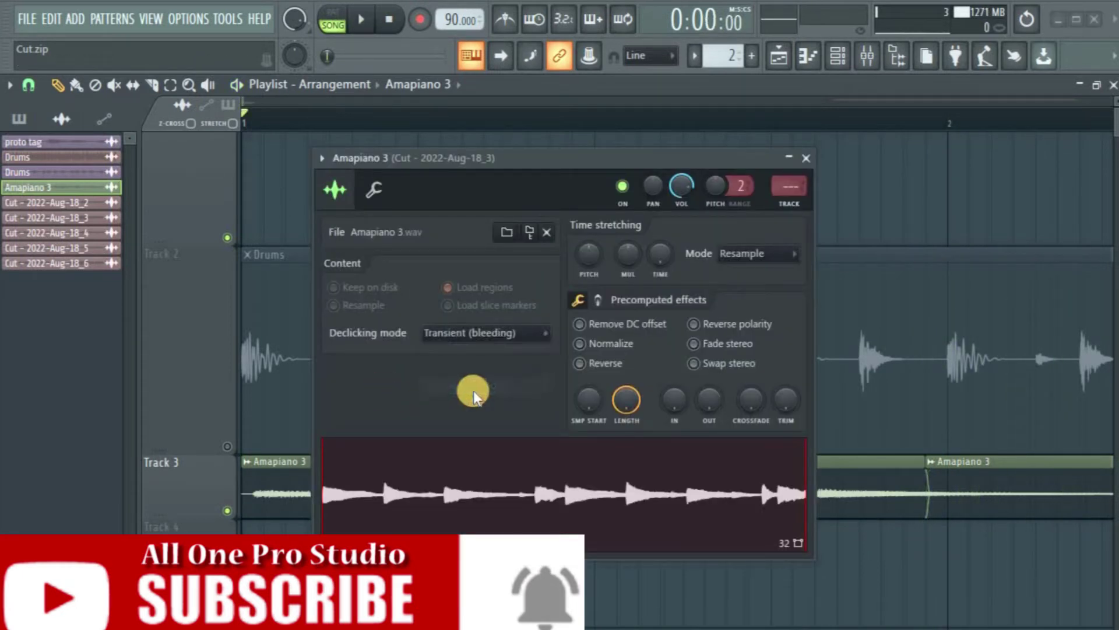
click(494, 337)
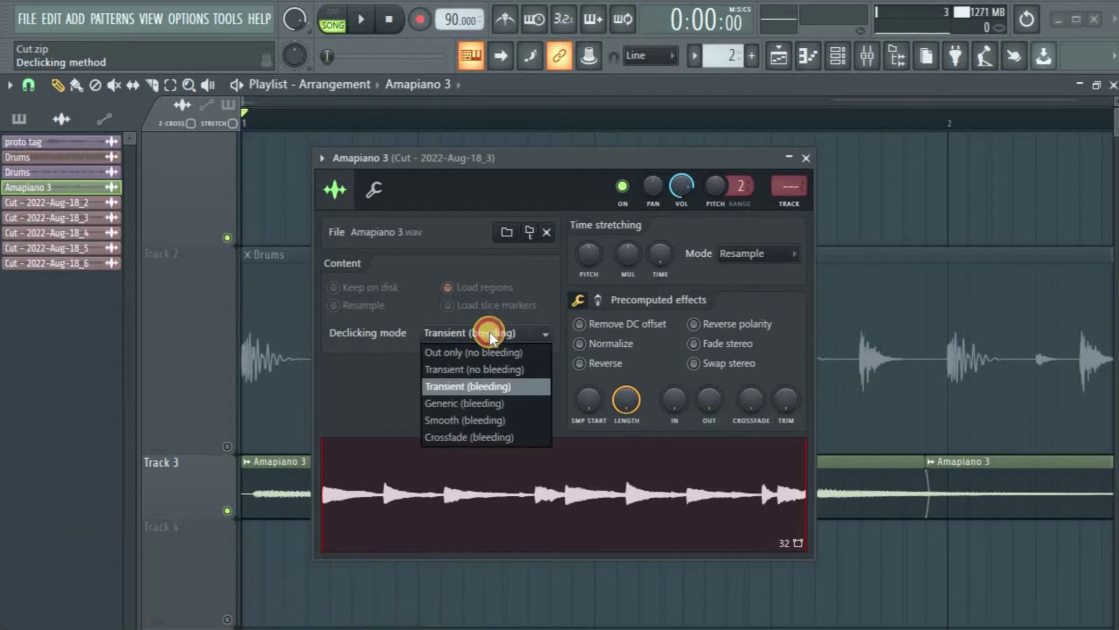
click(483, 408)
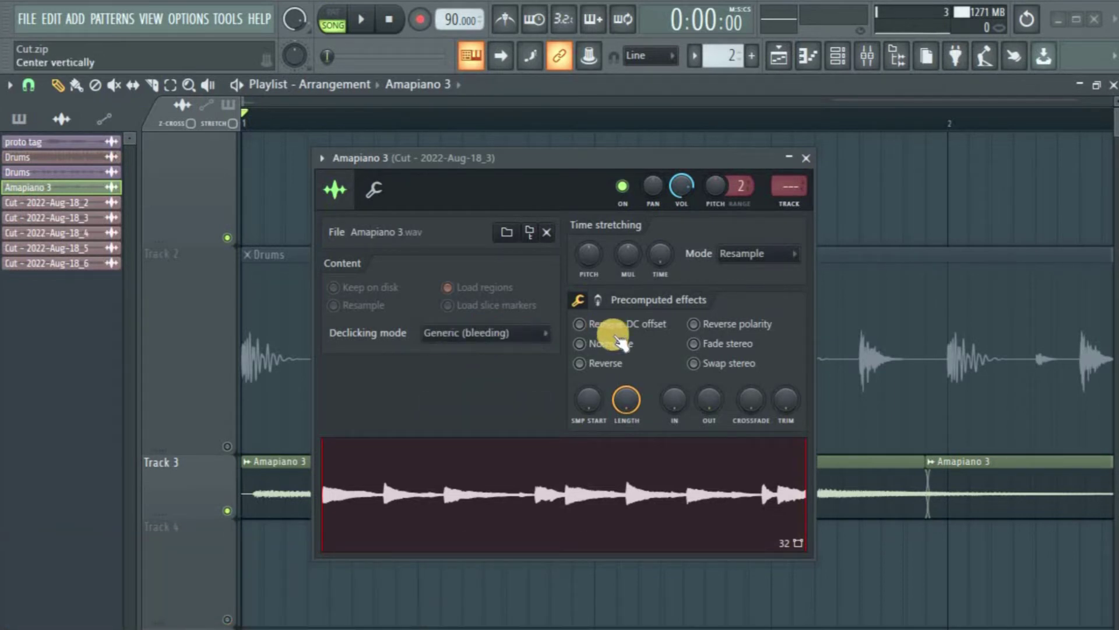
click(475, 333)
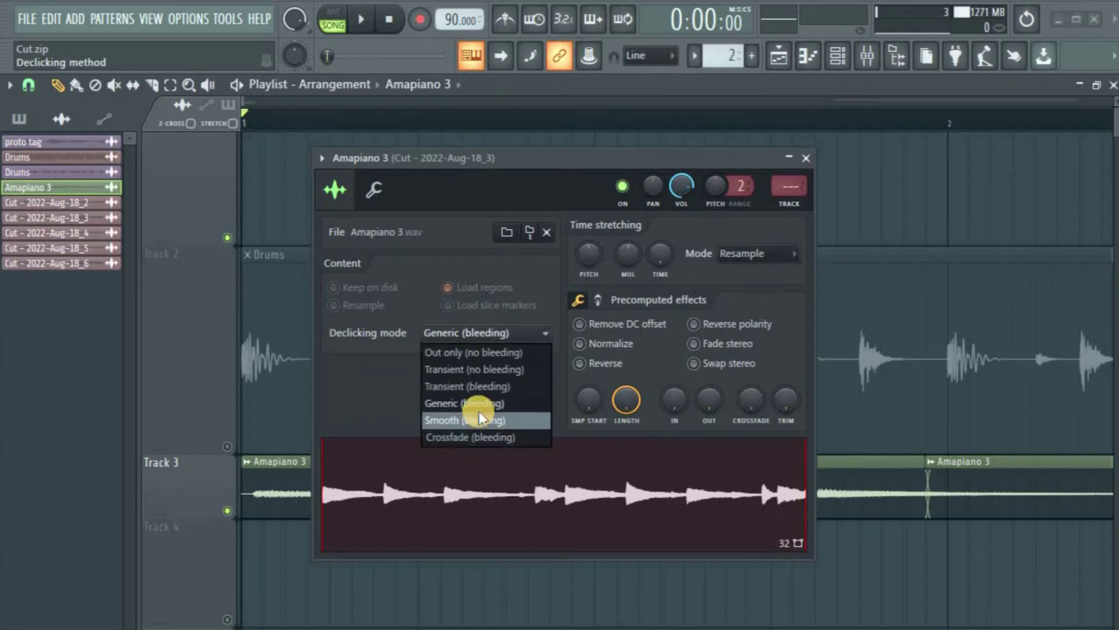
click(478, 426)
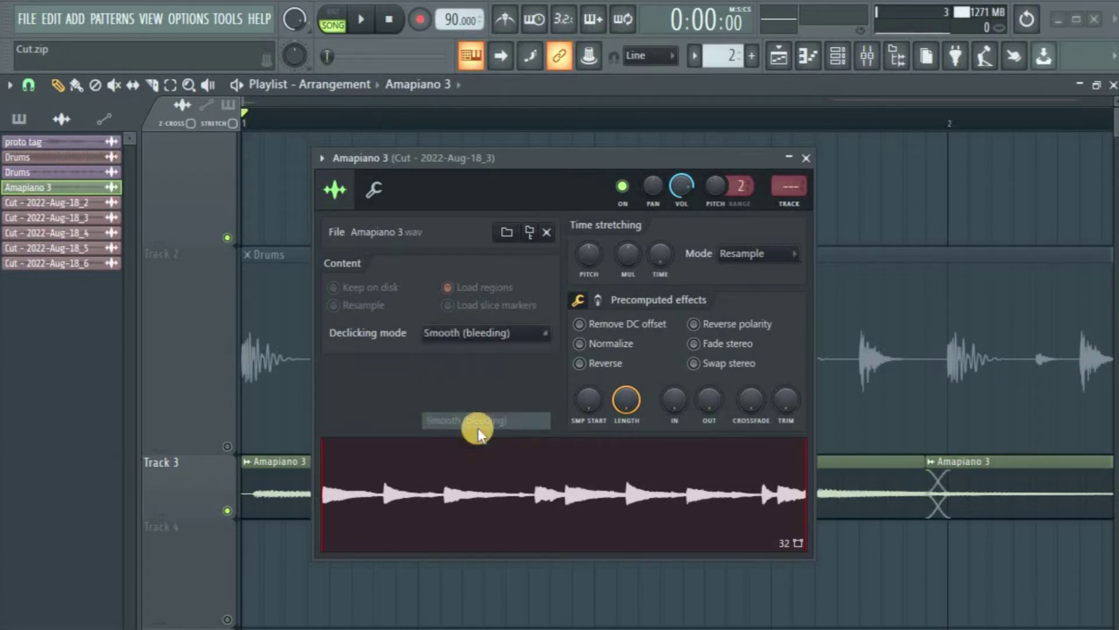
Move the sample settings aside, audition the Smooth (bleeding) fade, and bring the window back.
drag(898, 412, 956, 489)
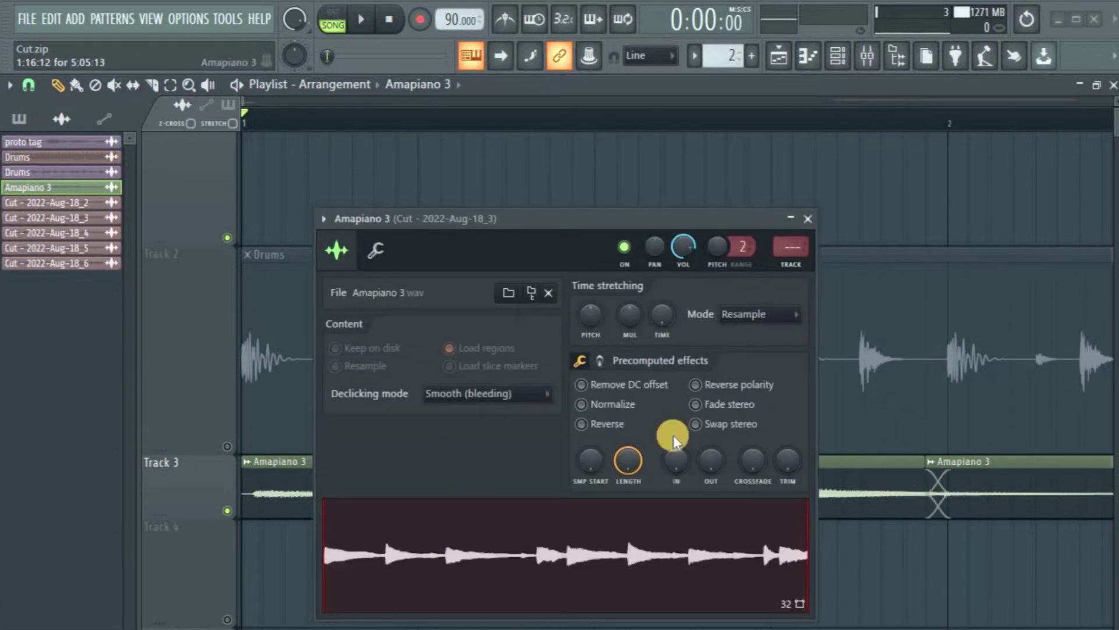
drag(562, 230, 671, 629)
key(space)
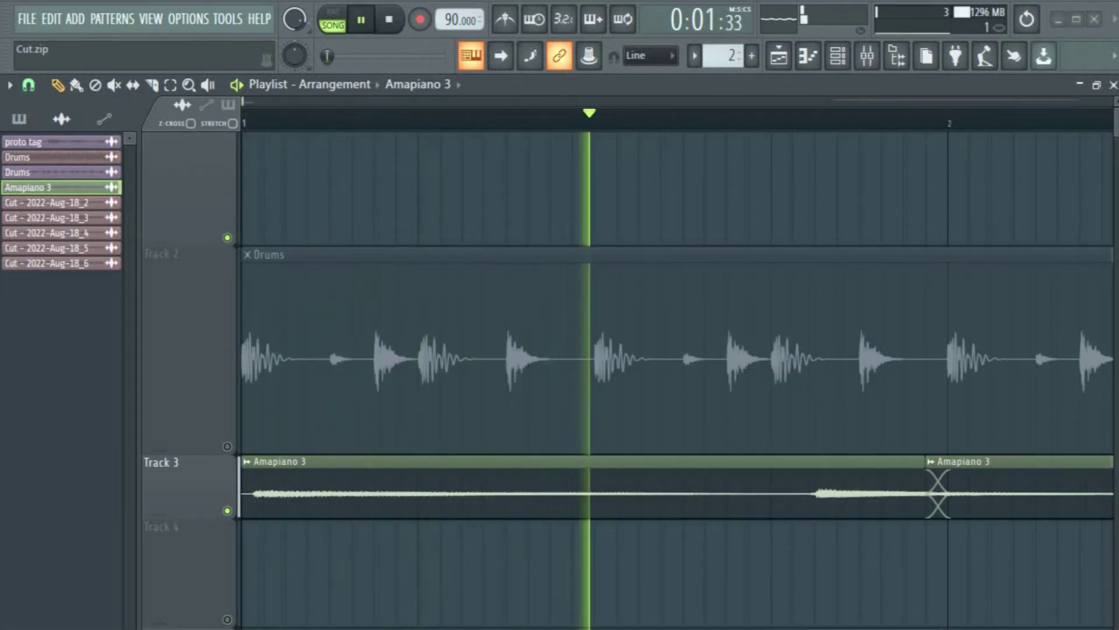
key(space)
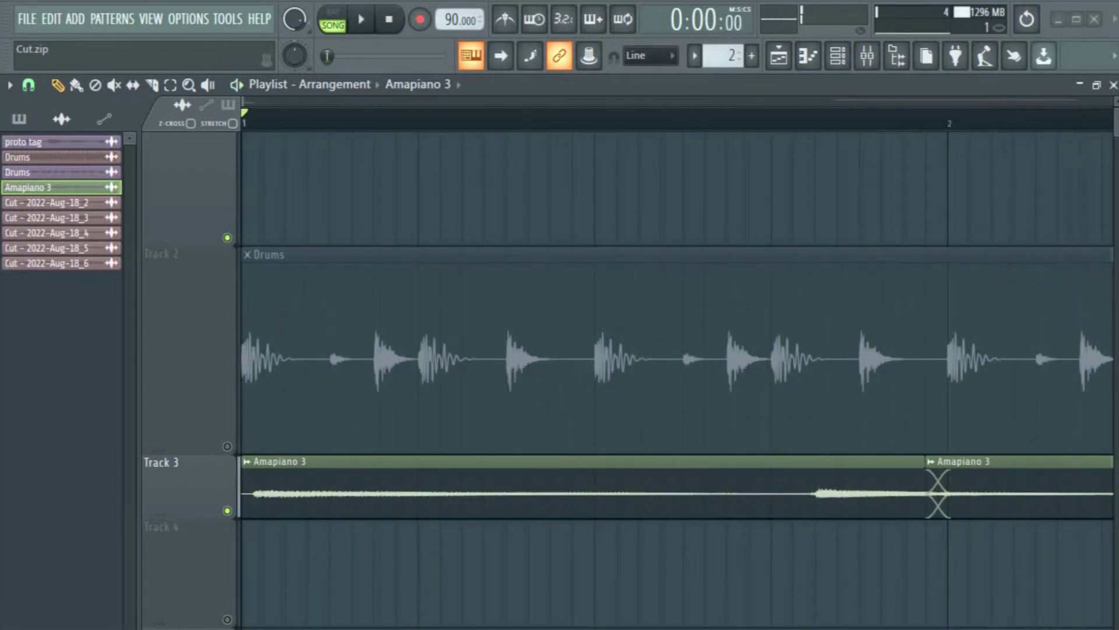
drag(670, 627, 544, 185)
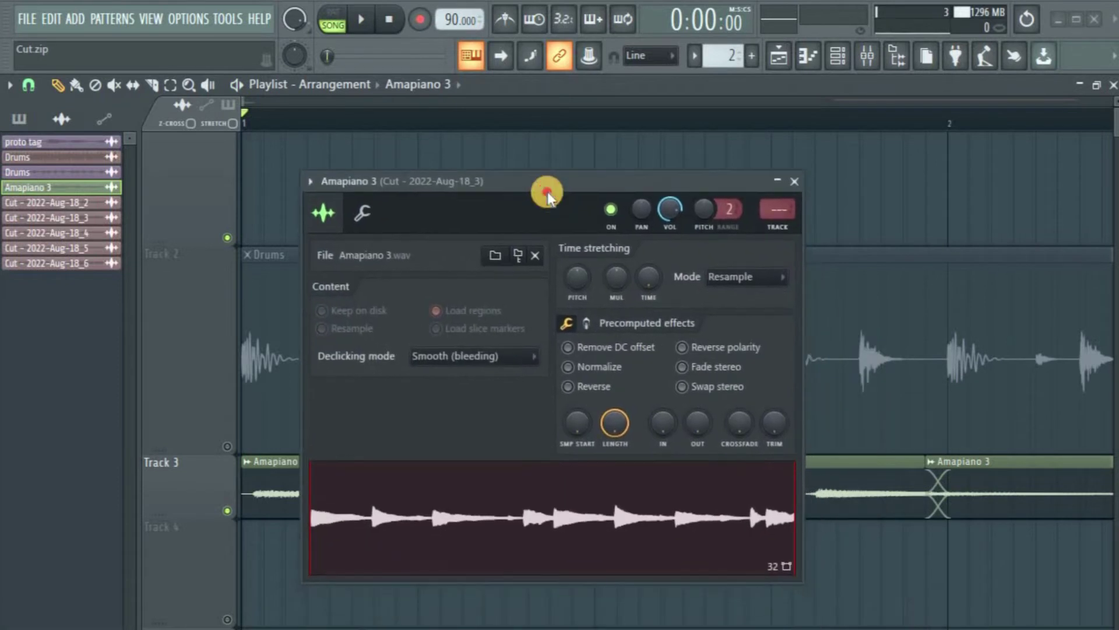
Try Crossfade (bleeding) declicking, then return to Smooth (bleeding).
click(471, 361)
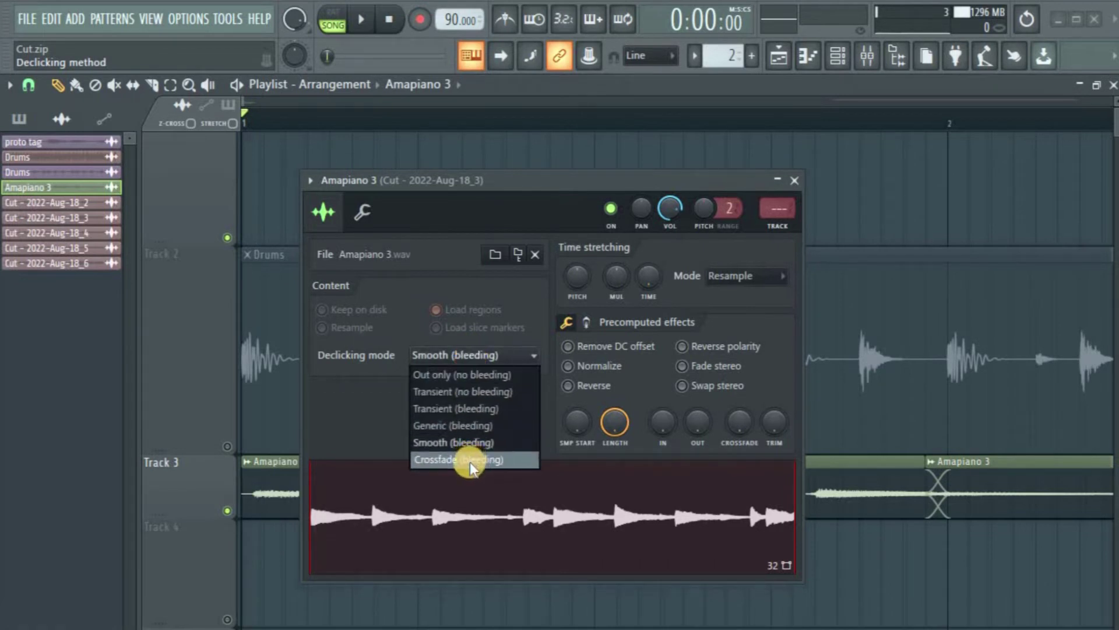
click(471, 460)
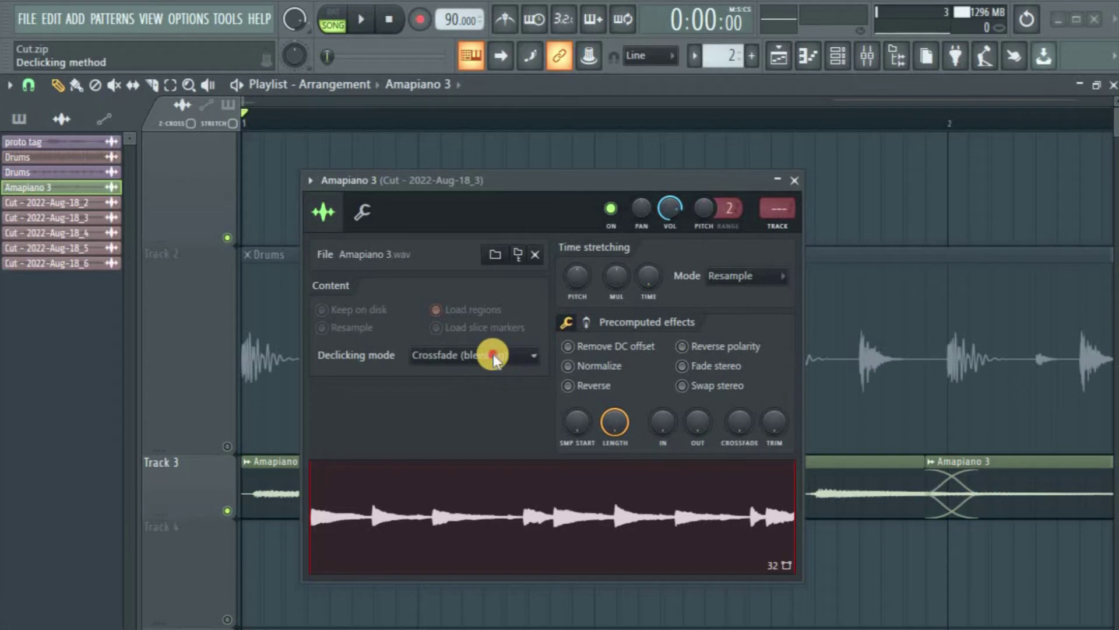
click(493, 354)
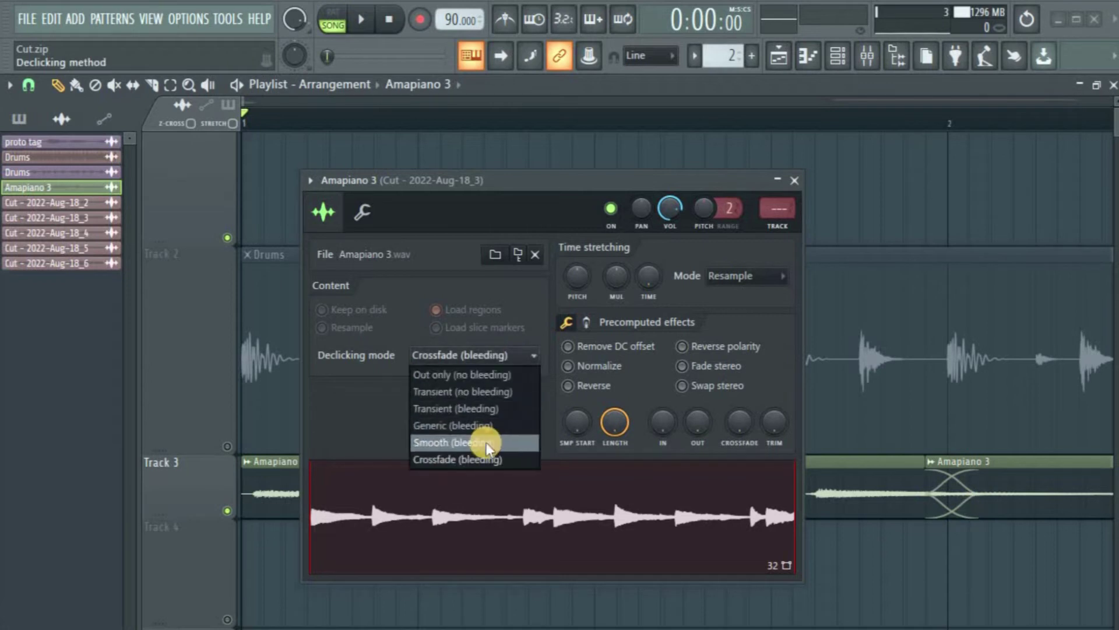
click(487, 443)
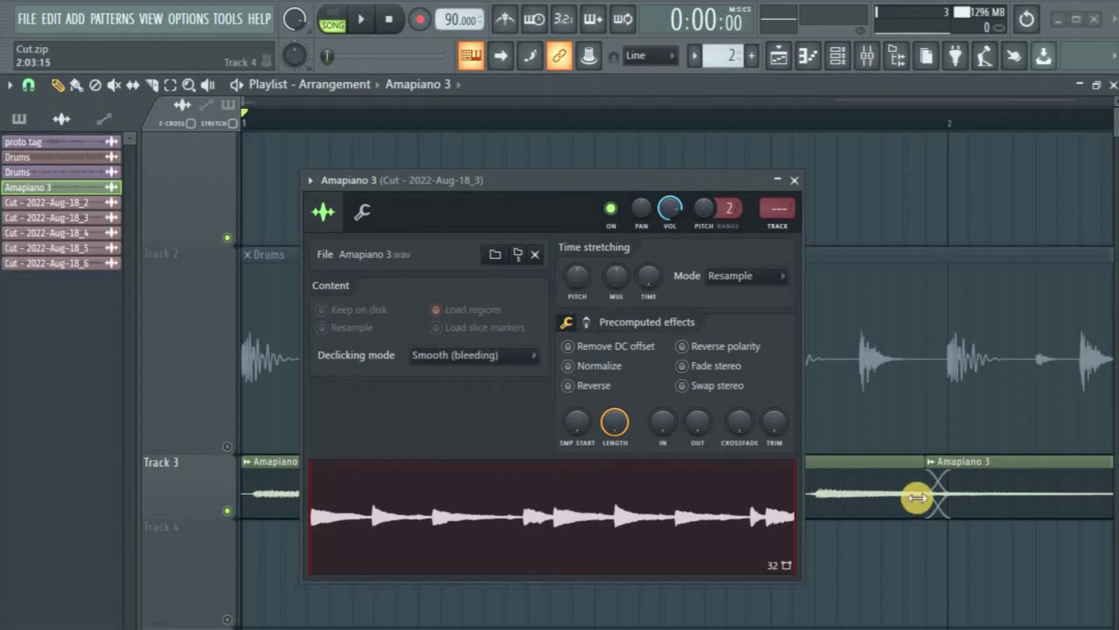
Compare Crossfade and Smooth (bleeding) while listening, then settle on Generic (bleeding).
click(444, 354)
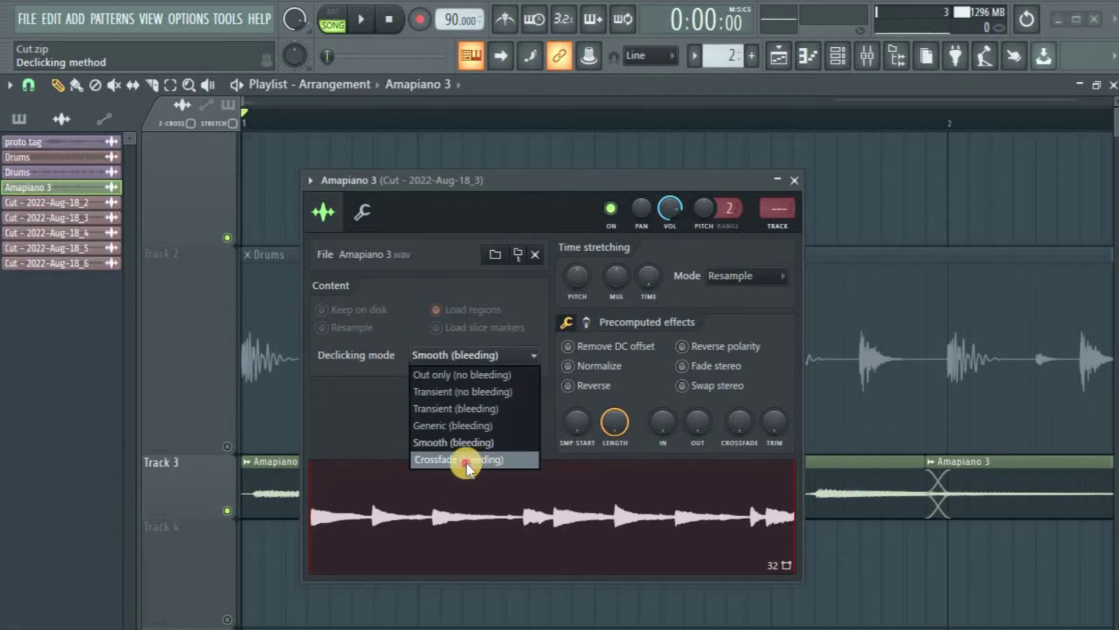
click(466, 463)
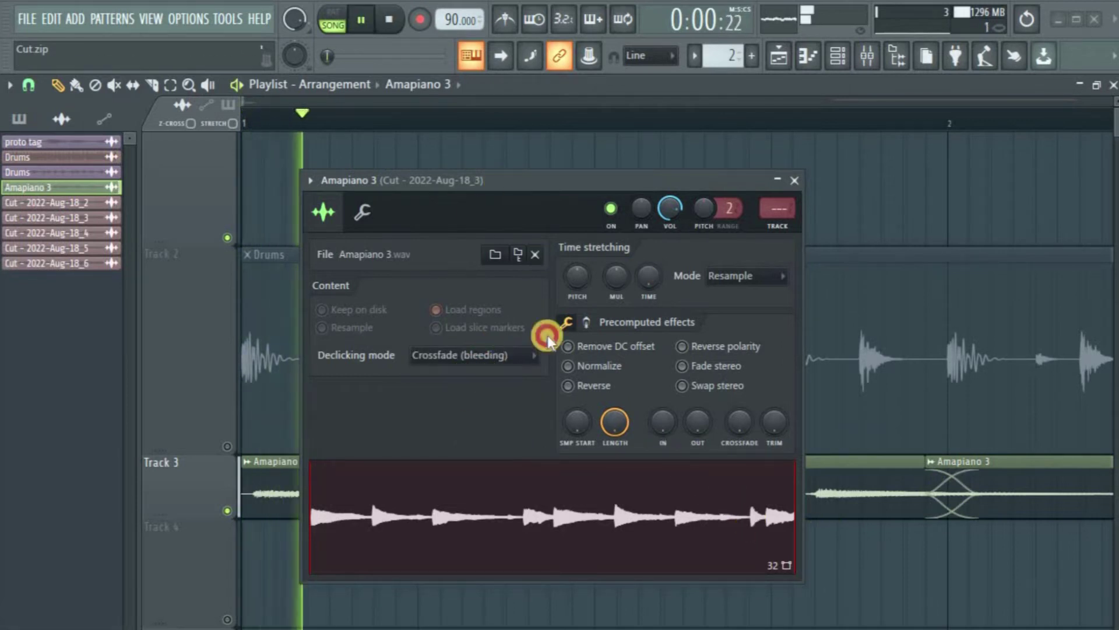
drag(501, 184, 567, 170)
key(space)
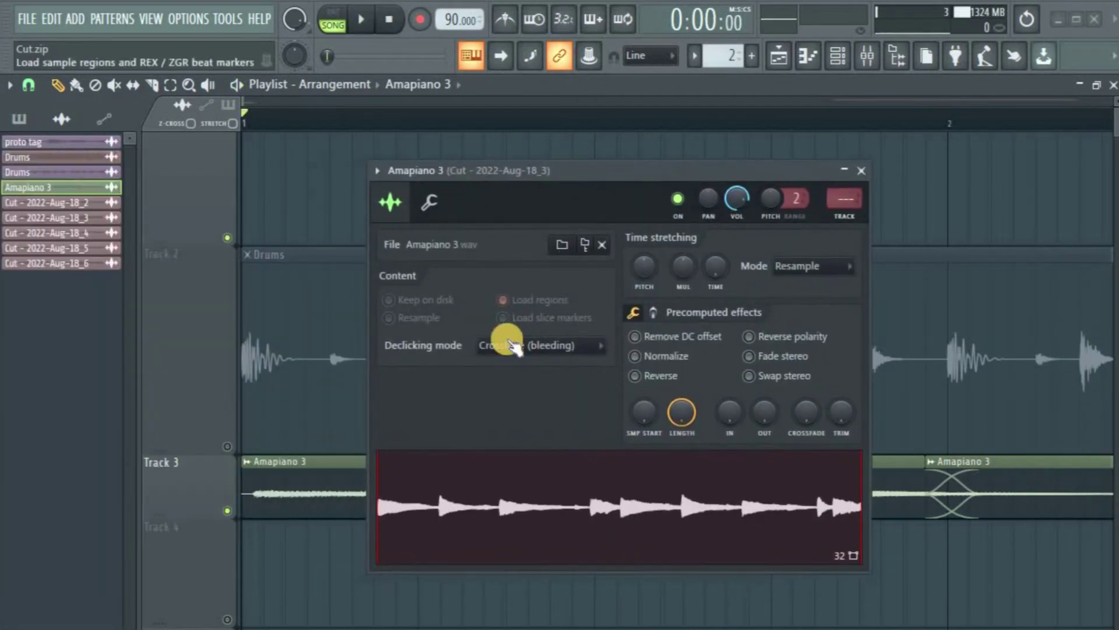
click(508, 344)
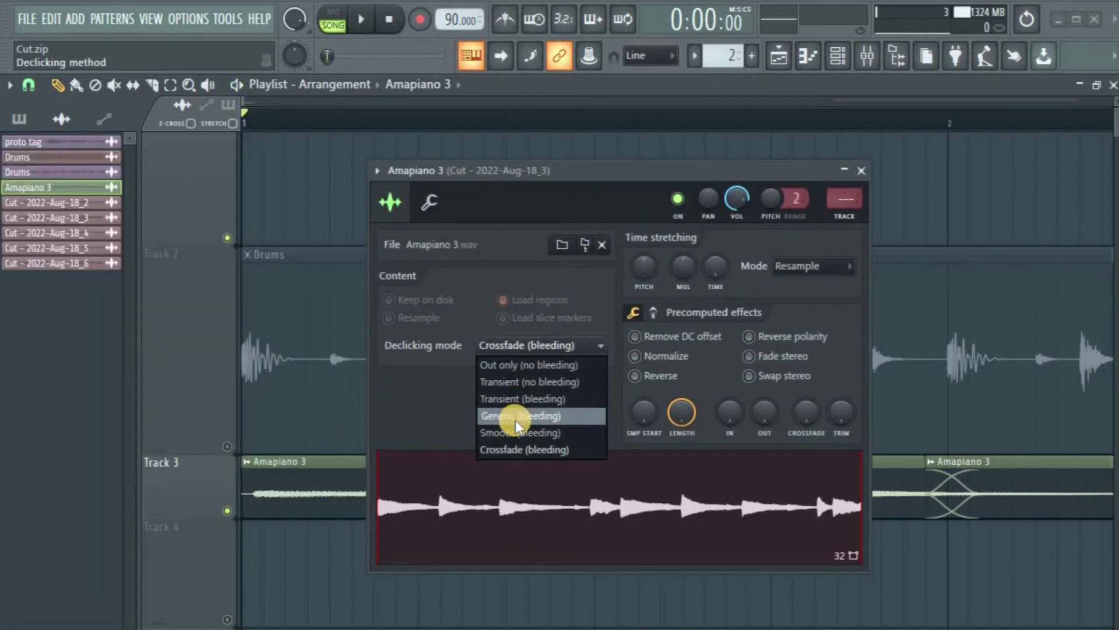
click(502, 433)
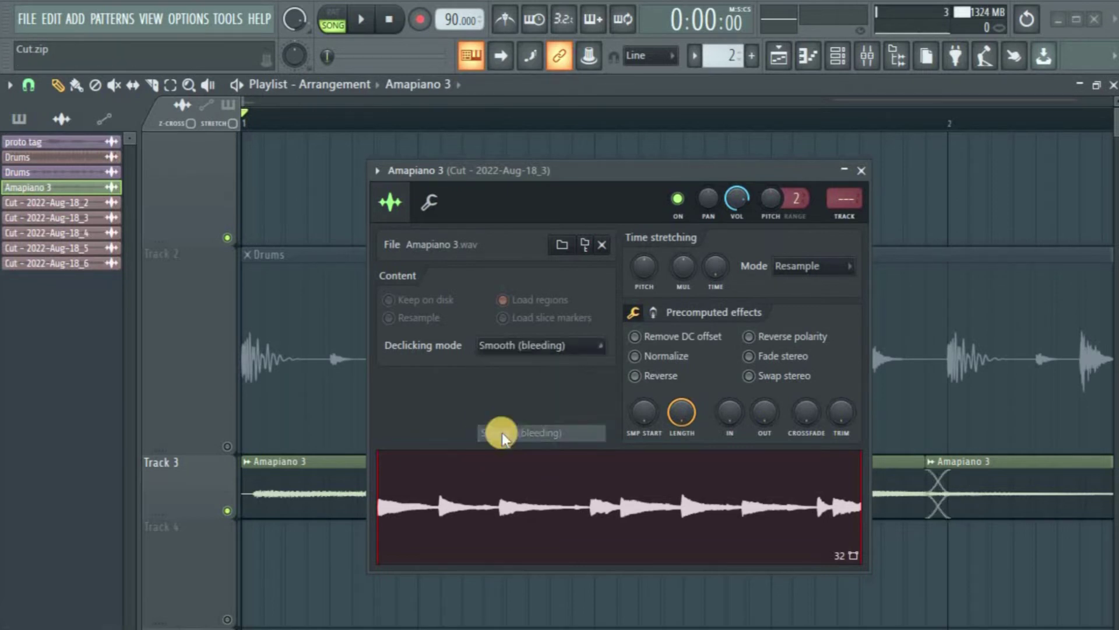
click(544, 345)
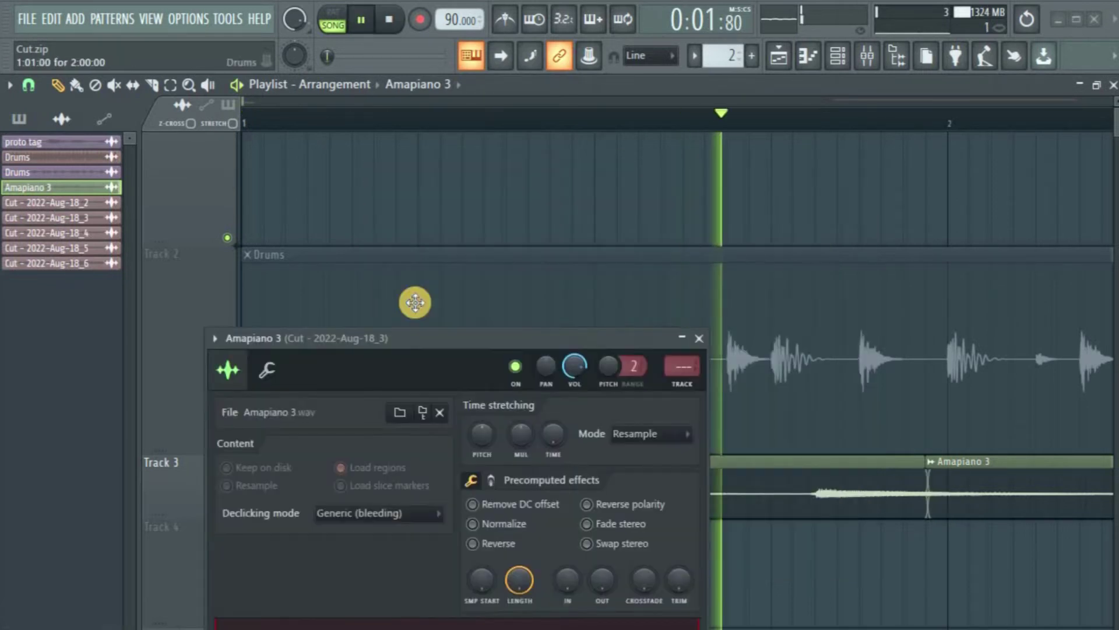
Close the Amapiano 3 sample settings and play the song once more from the start.
key(space)
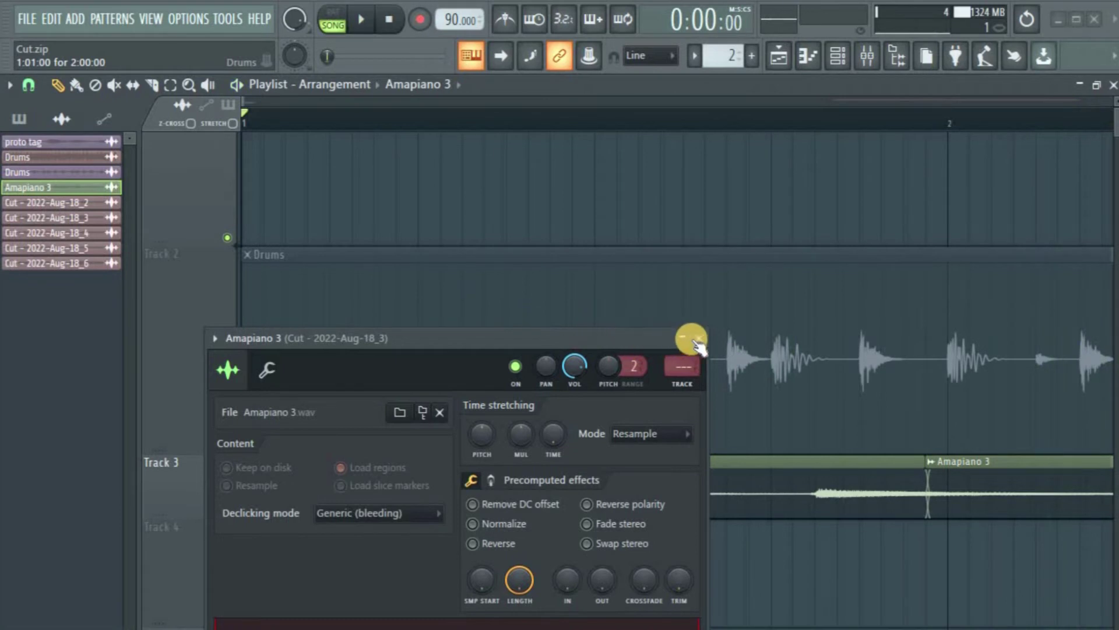
click(696, 335)
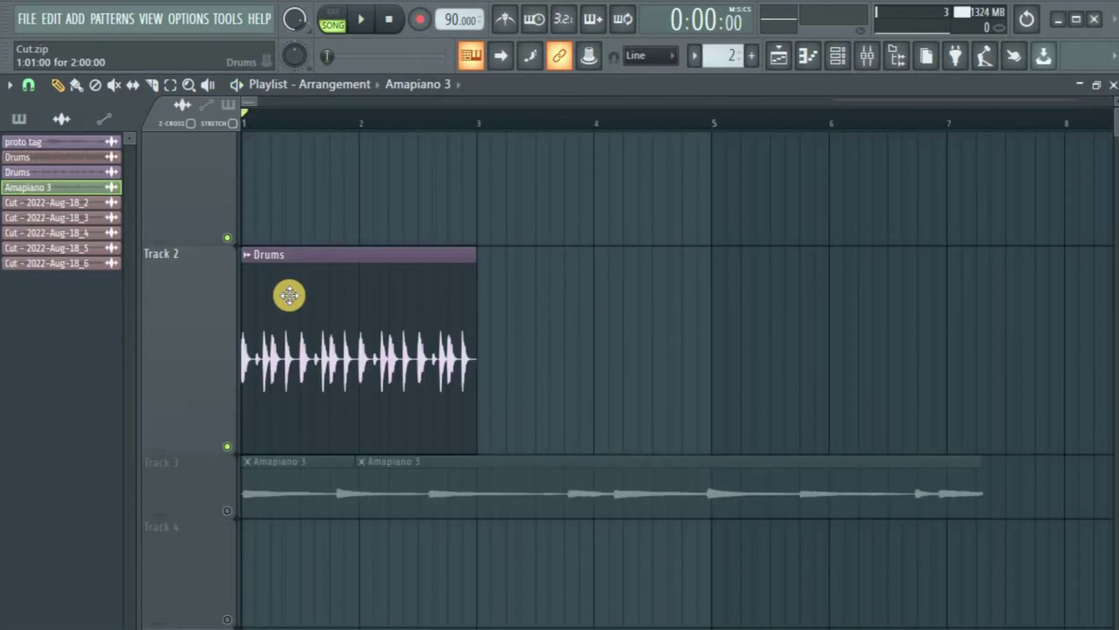
key(space)
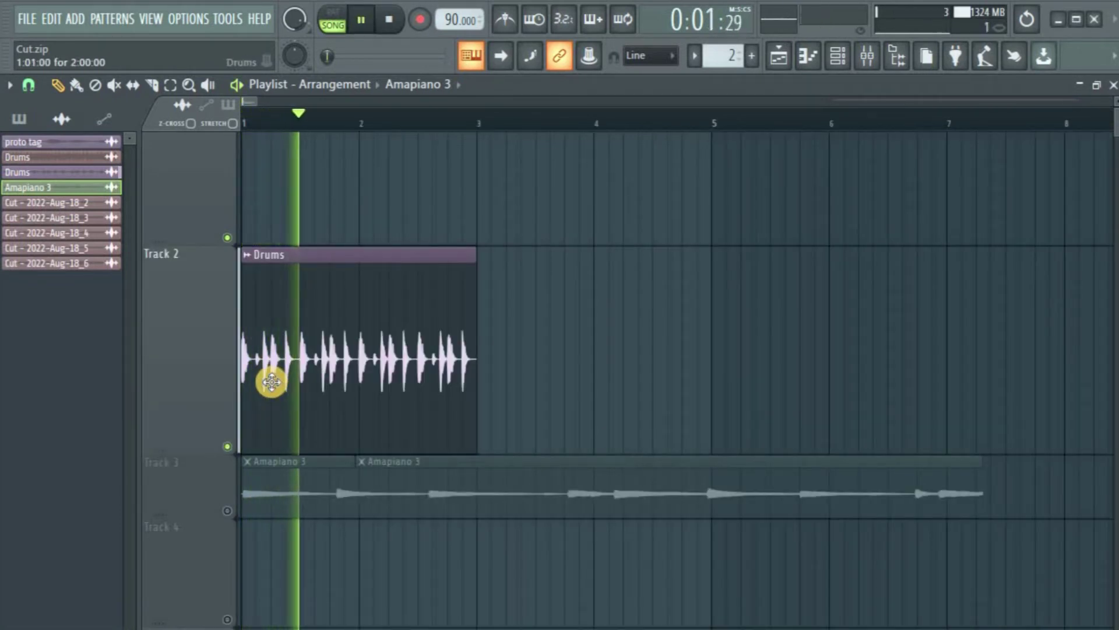
key(space)
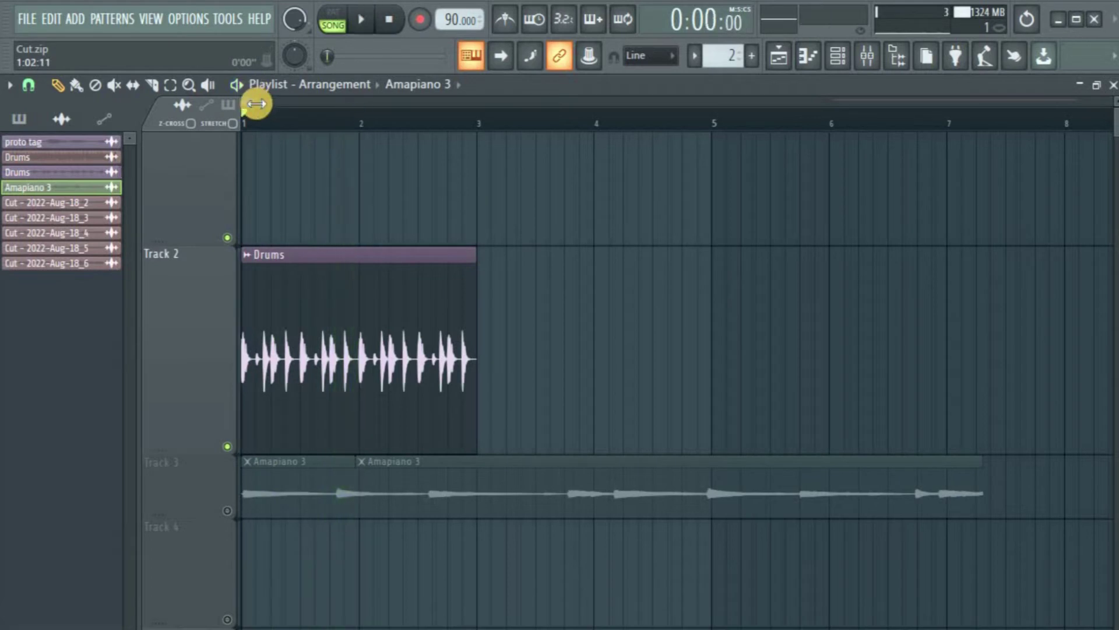
drag(256, 98, 245, 104)
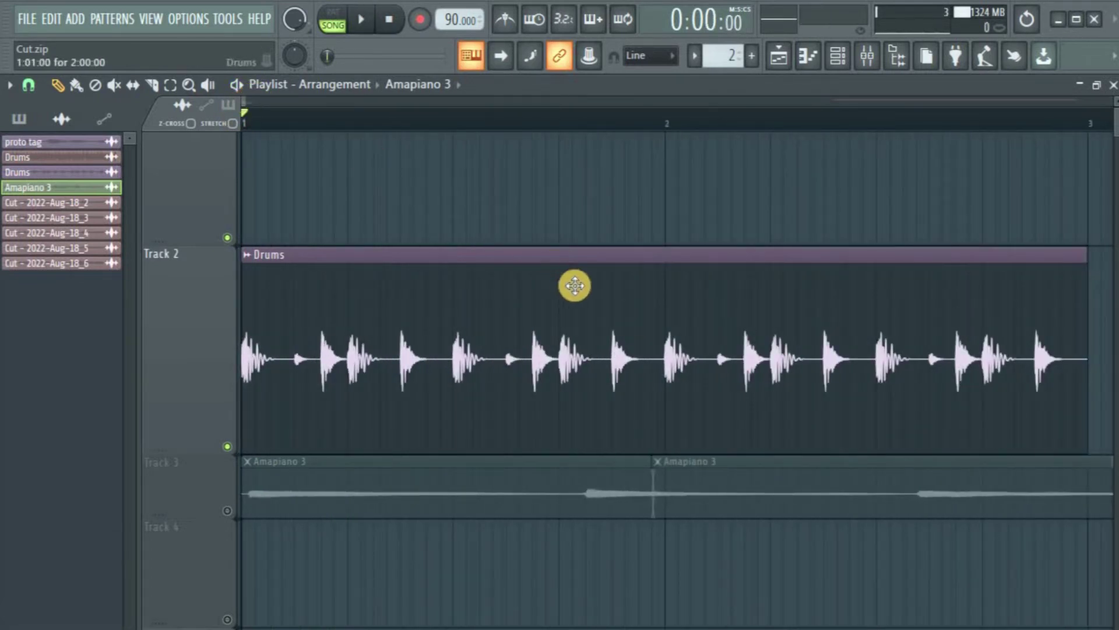
Set snapping to 1/4 step, place the playhead in bar 1, and open the Drums clip's settings.
click(28, 85)
click(68, 204)
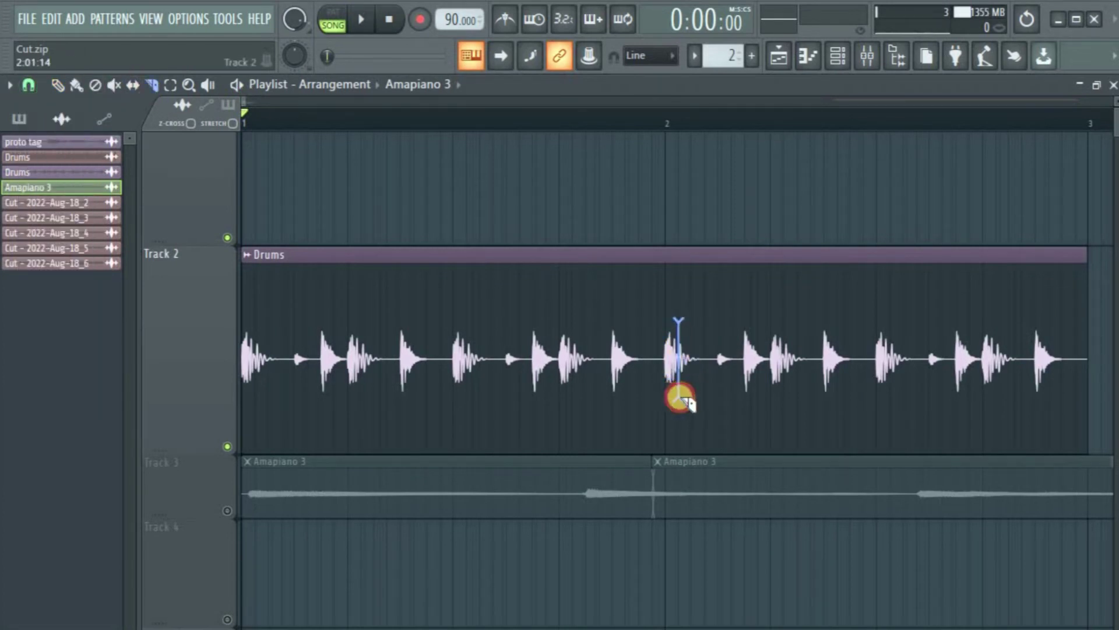
click(546, 117)
click(57, 85)
double_click(463, 284)
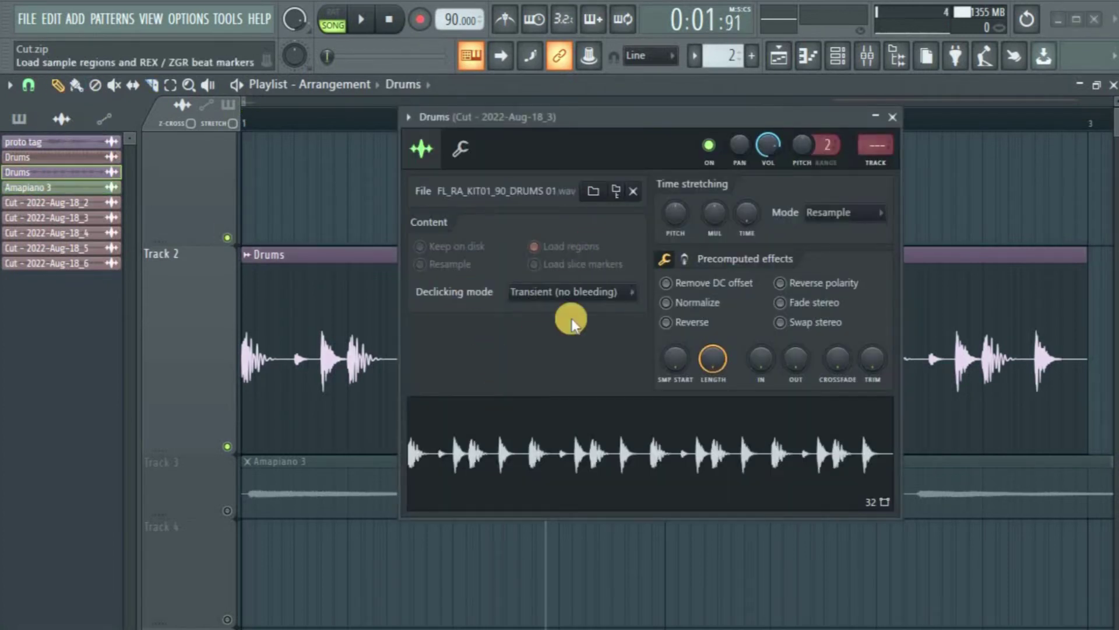
Keep Drums declicking at Transient (no bleeding) and slice the Drums clip twice more.
click(574, 292)
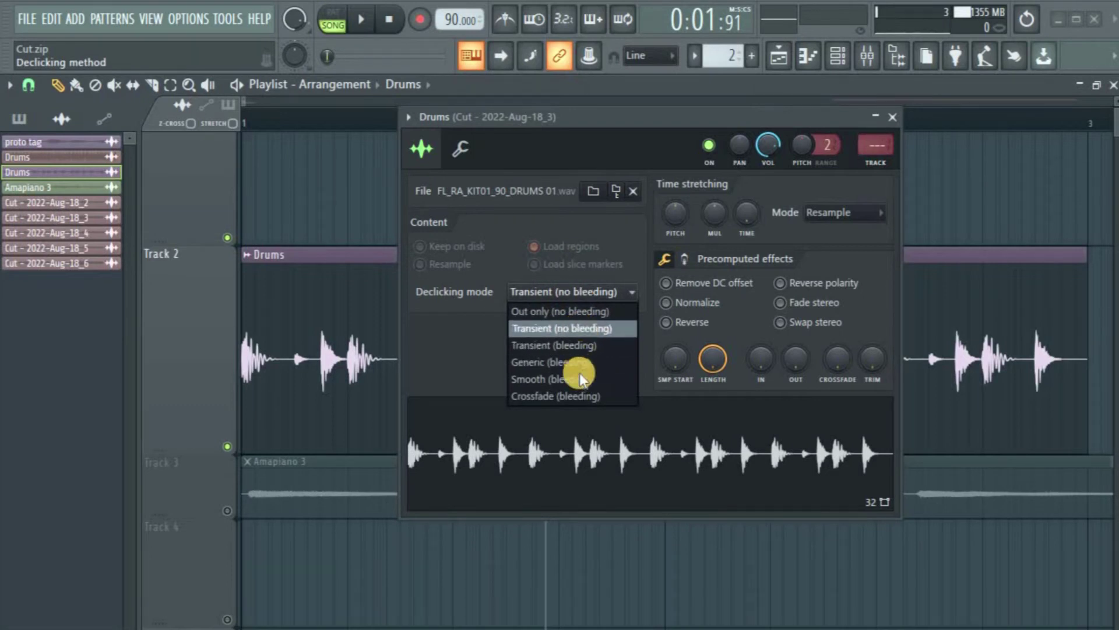
click(587, 329)
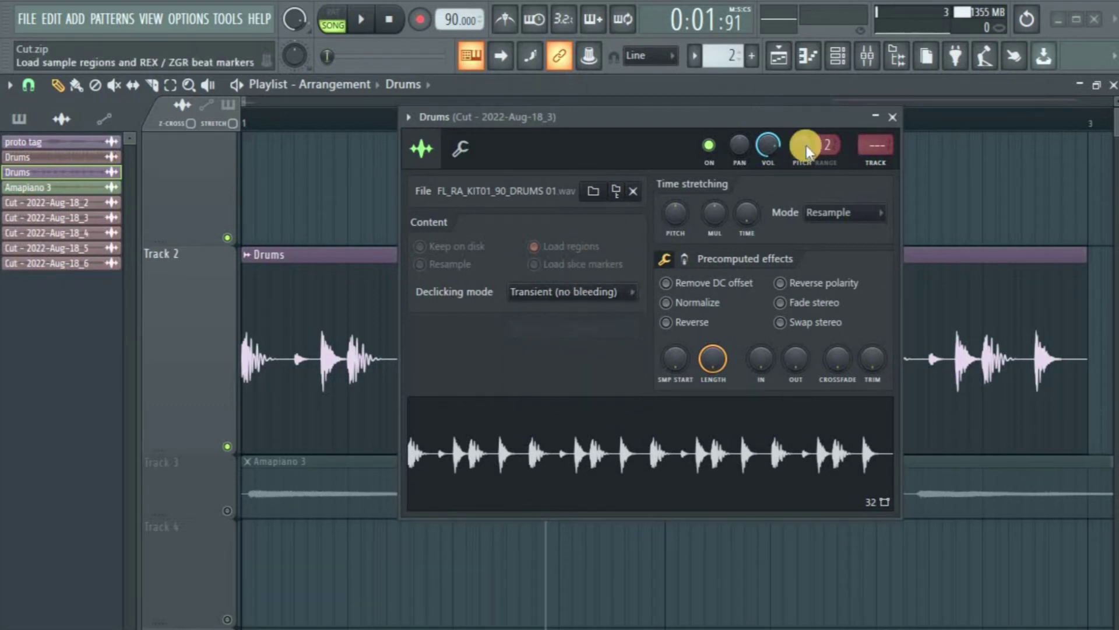
drag(632, 126, 468, 309)
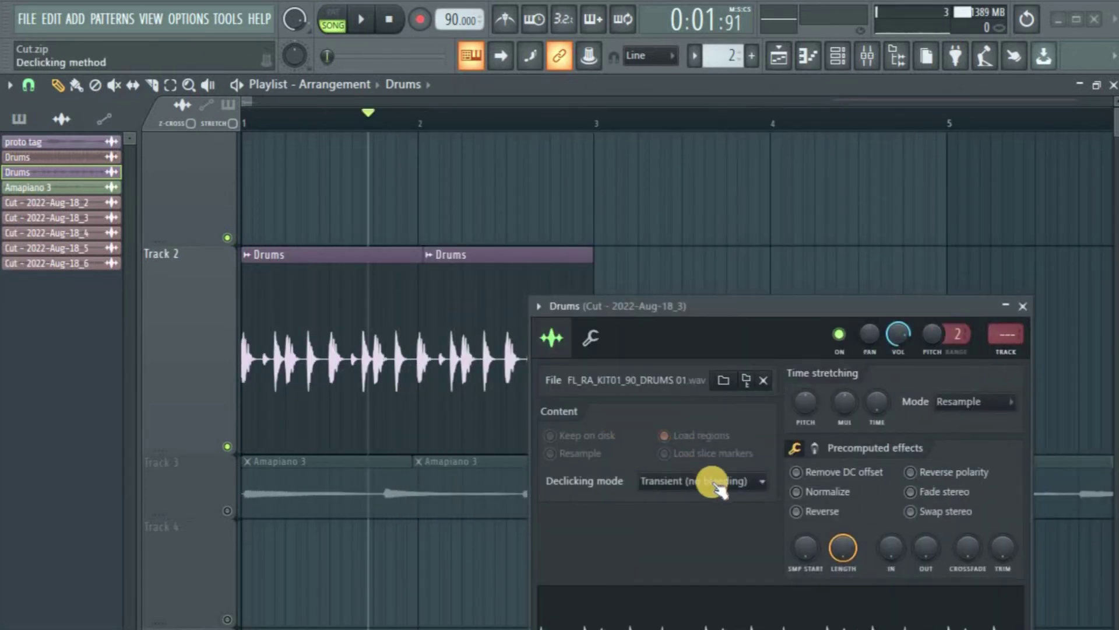
drag(779, 307, 880, 206)
drag(519, 300, 512, 445)
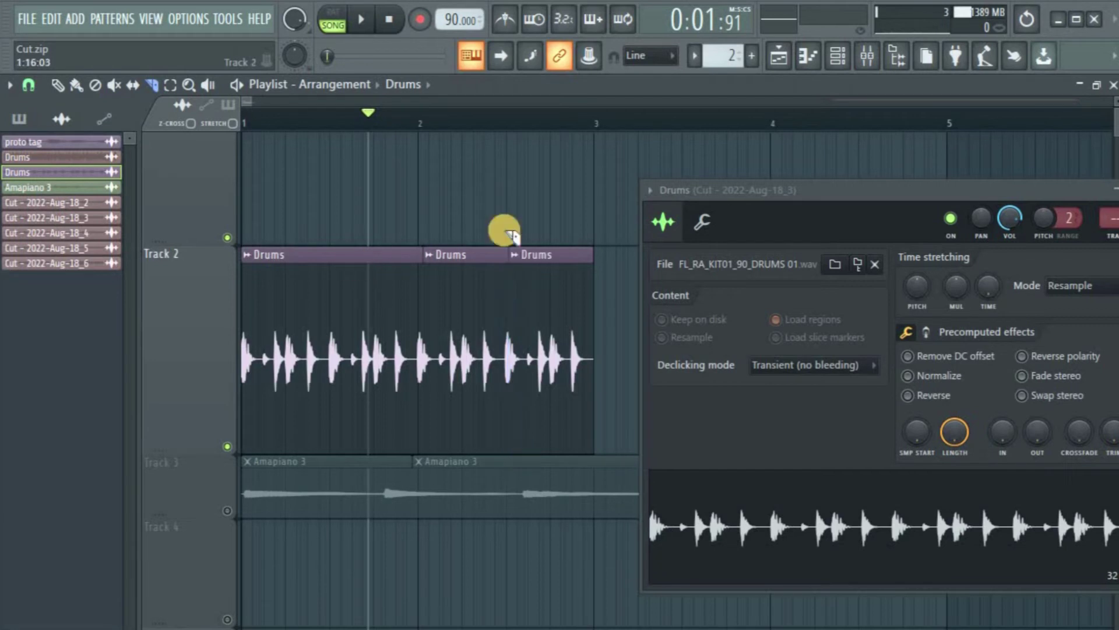
drag(547, 239, 545, 413)
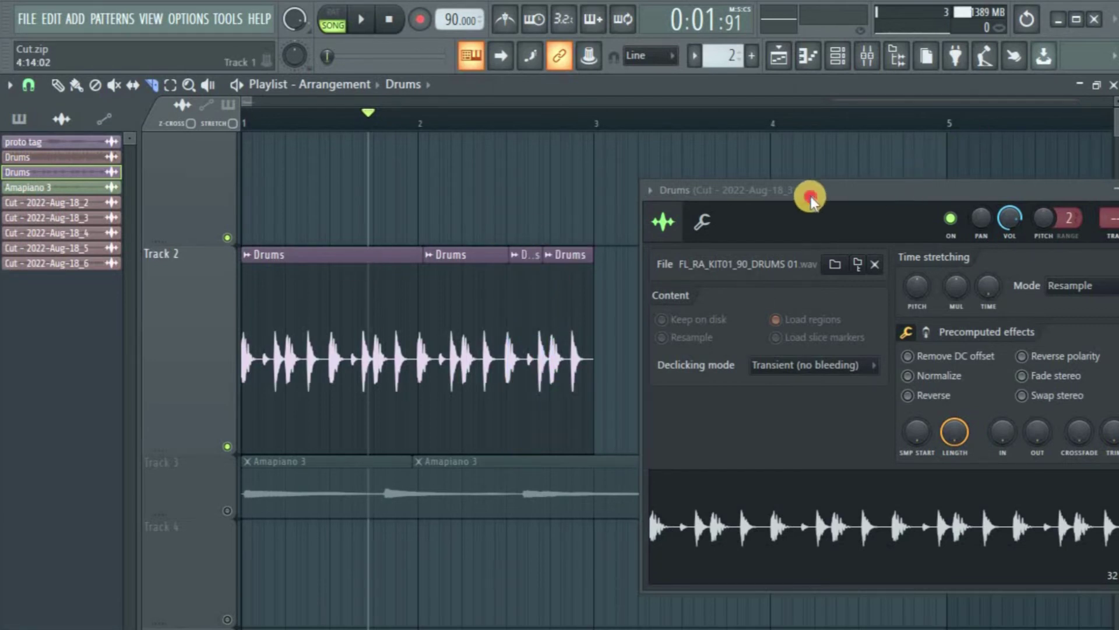
Switch Drums declicking to Crossfade (bleeding) and play back the sliced drums.
drag(810, 196, 680, 188)
click(716, 356)
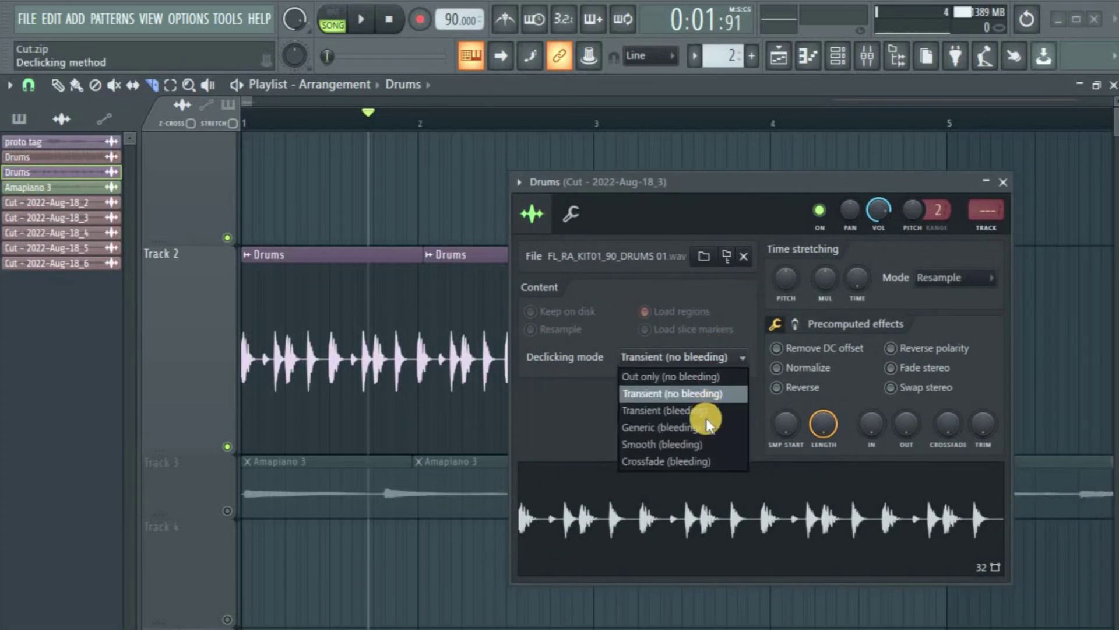
click(697, 460)
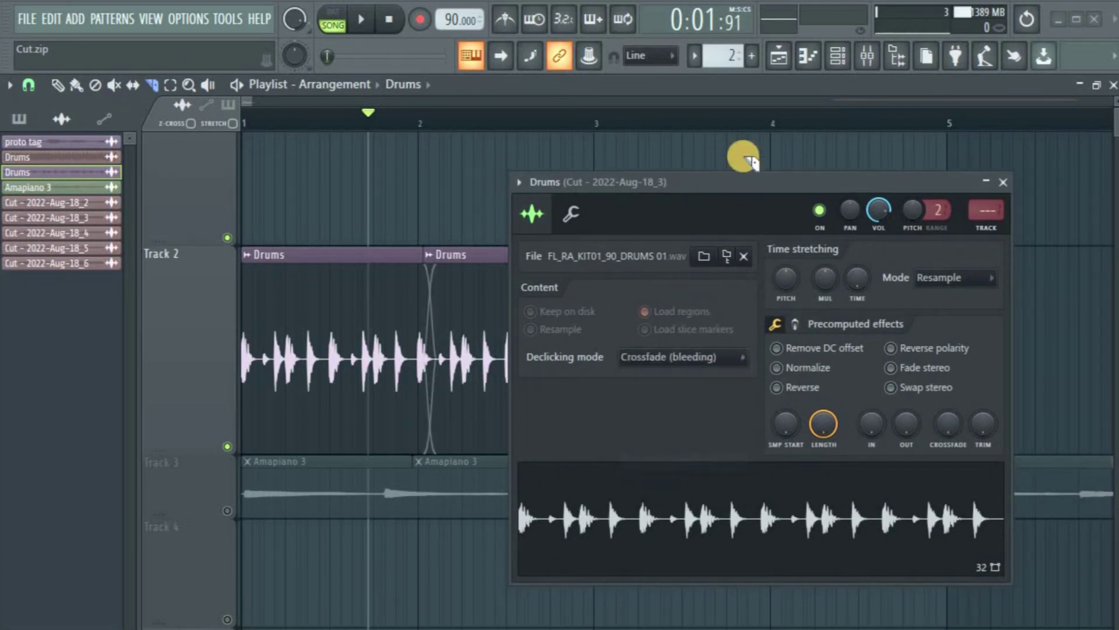
drag(801, 184, 1043, 177)
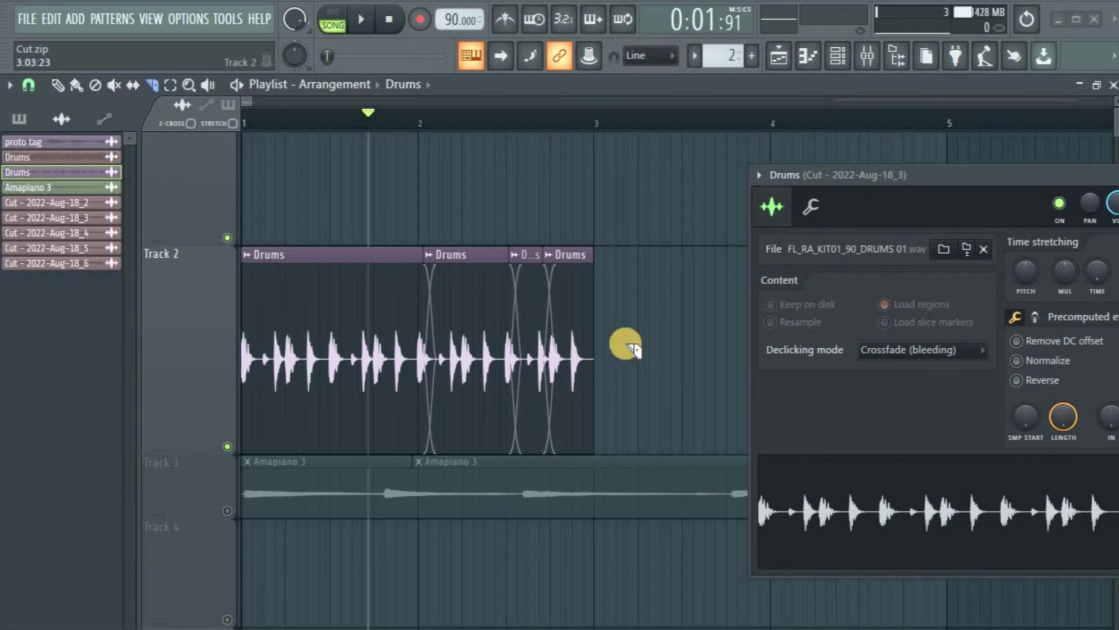
key(space)
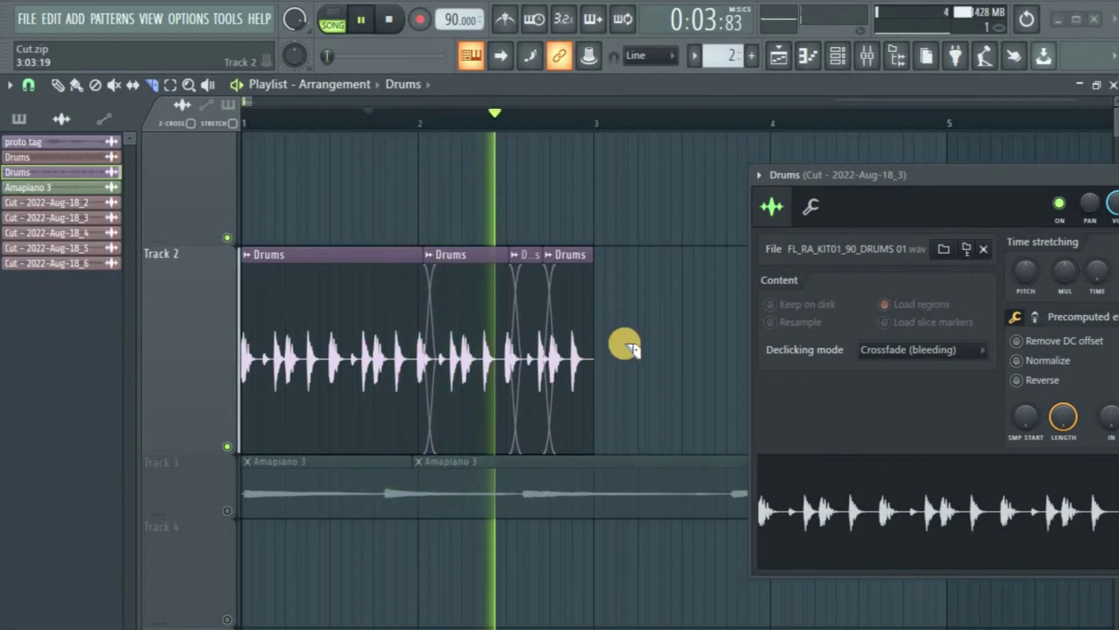
key(space)
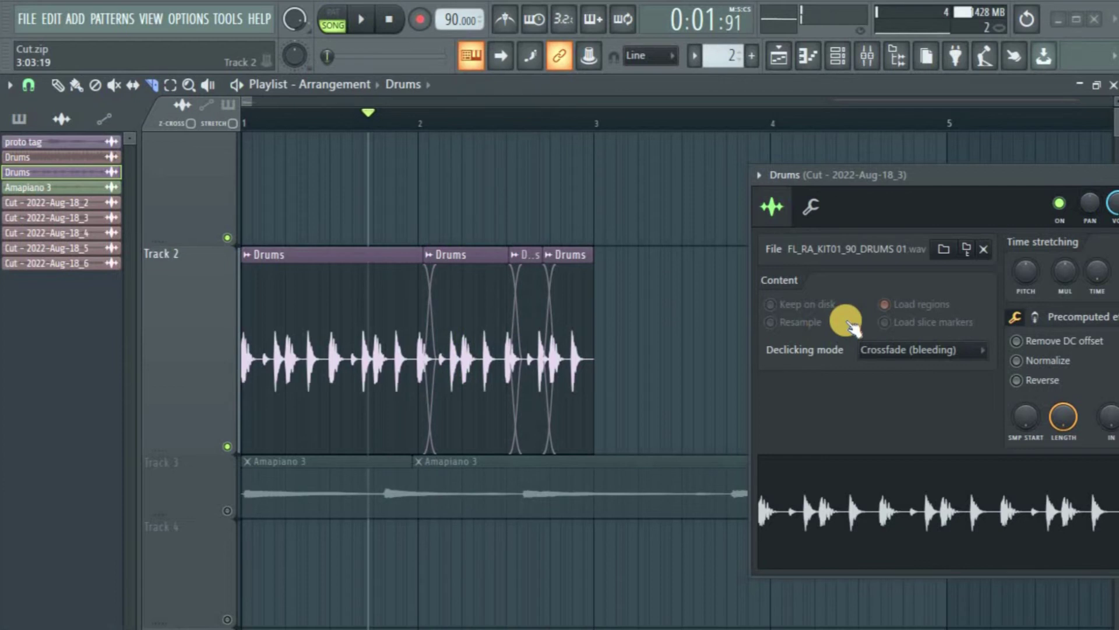
Switch Drums declicking to Out only (no bleeding) and audition it.
click(908, 353)
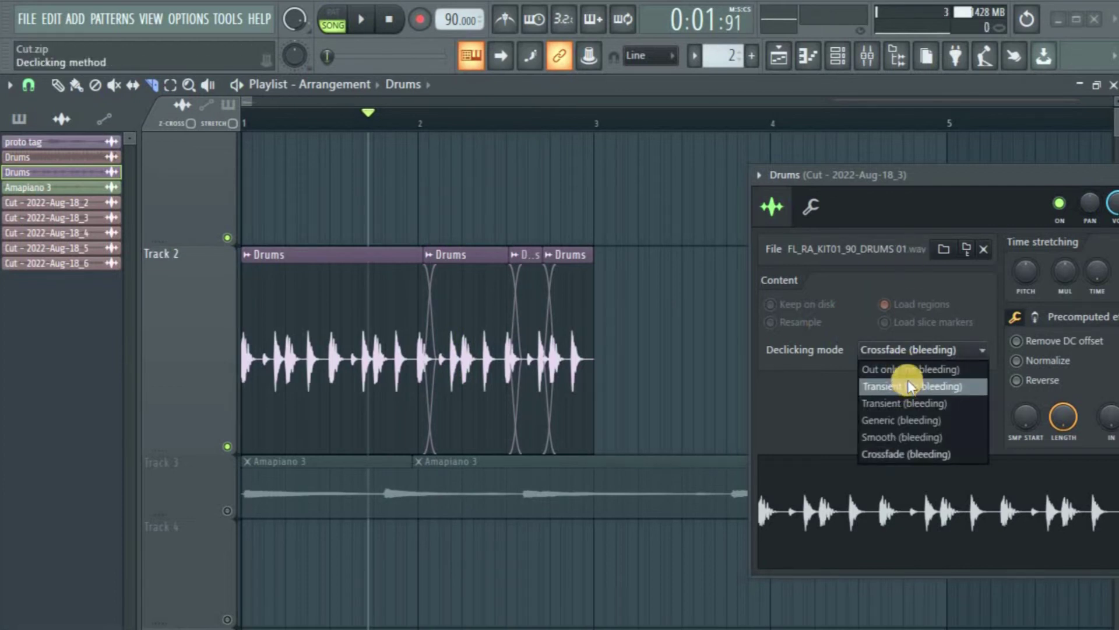
click(912, 371)
key(space)
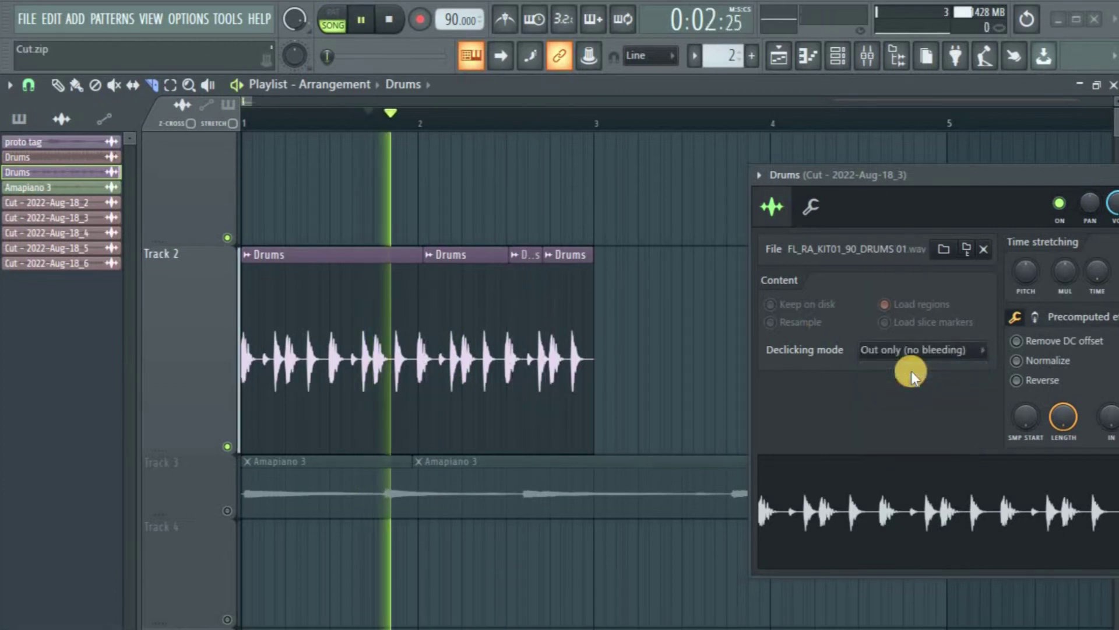
key(space)
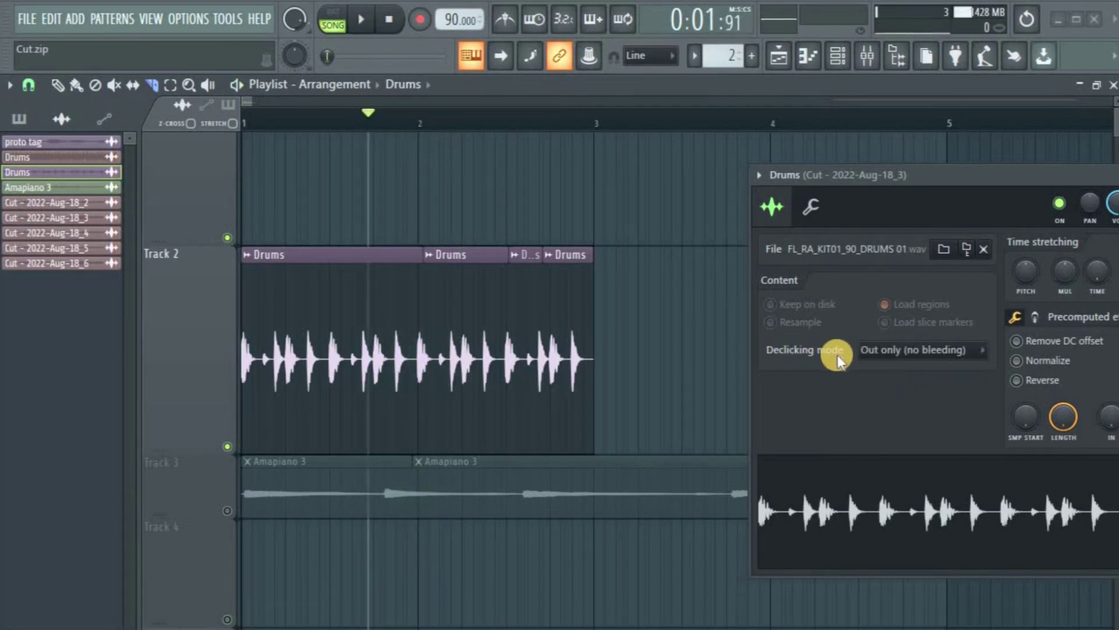
Return Drums declicking to Transient (no bleeding) and audition the drums again.
click(921, 355)
click(915, 387)
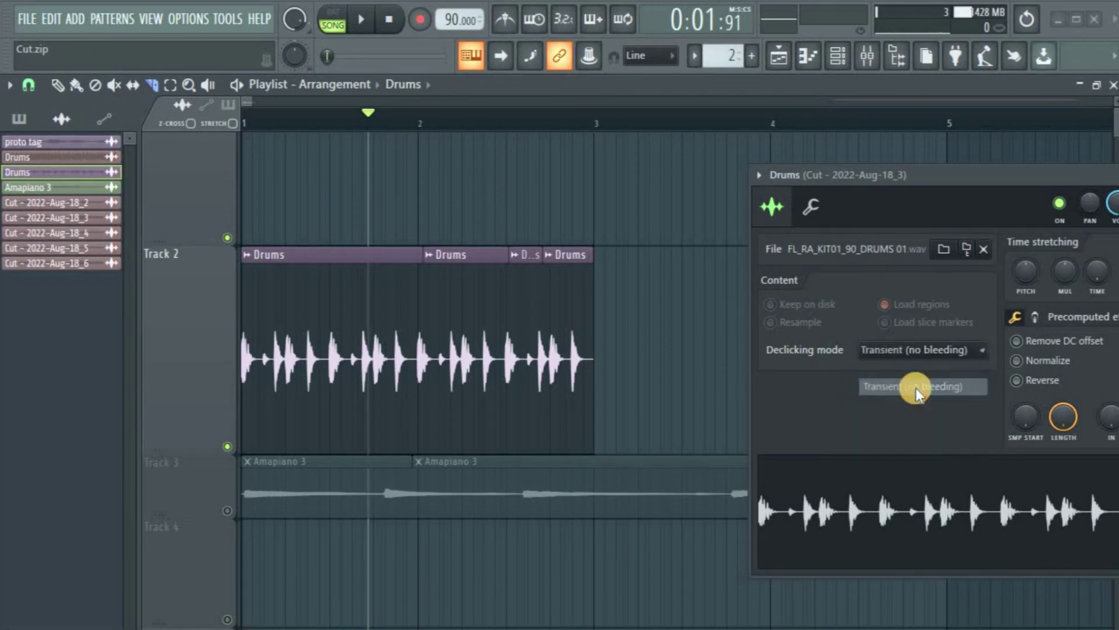
key(space)
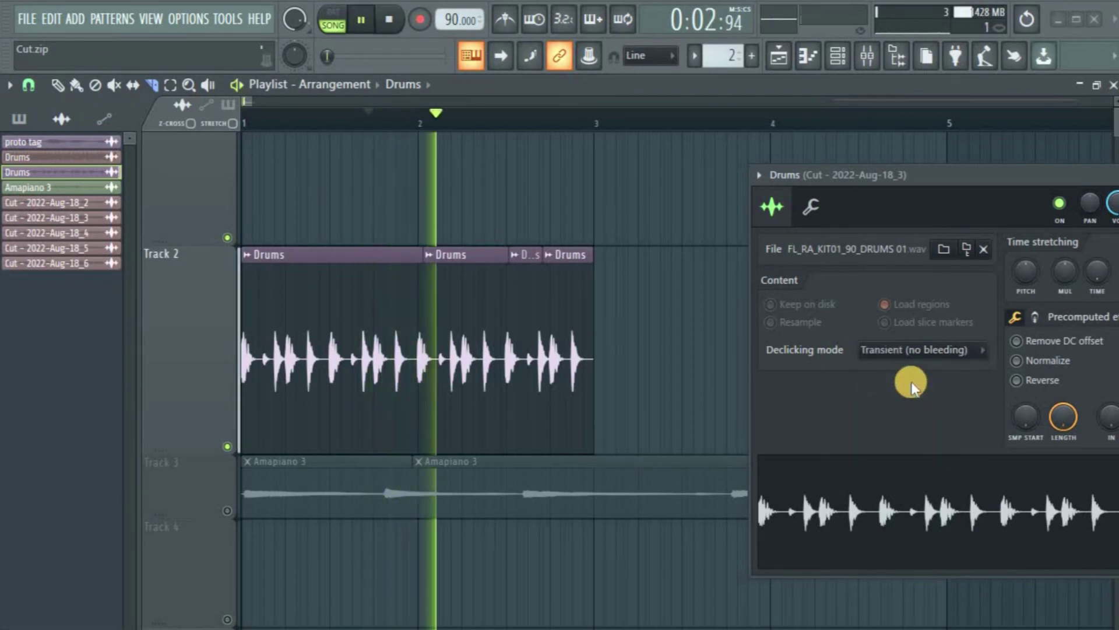
key(space)
key(space)
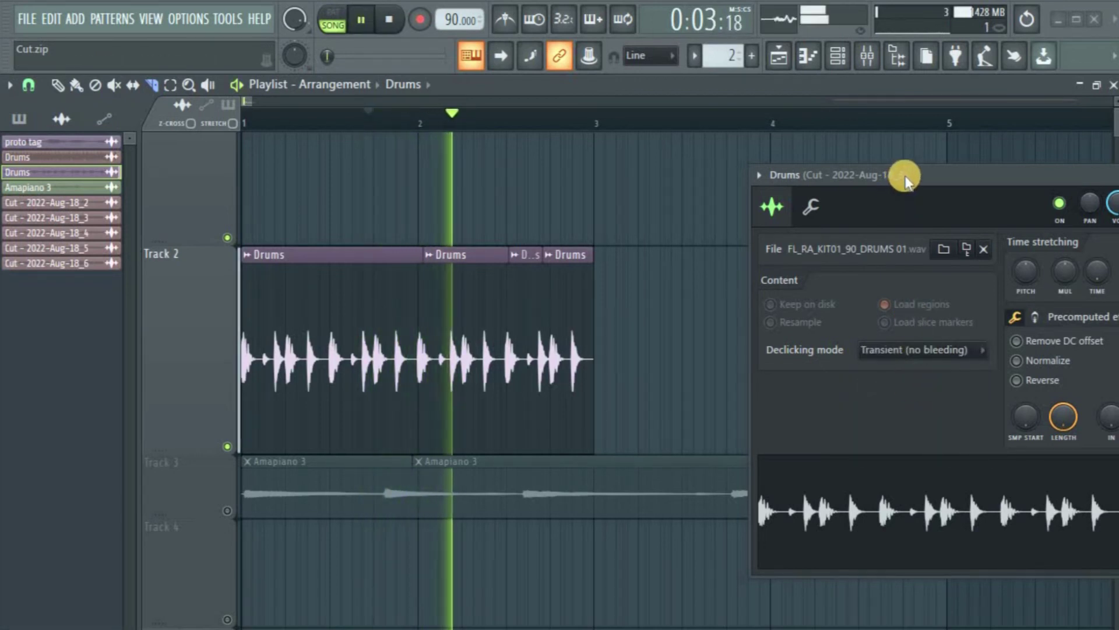
key(space)
drag(905, 179, 764, 121)
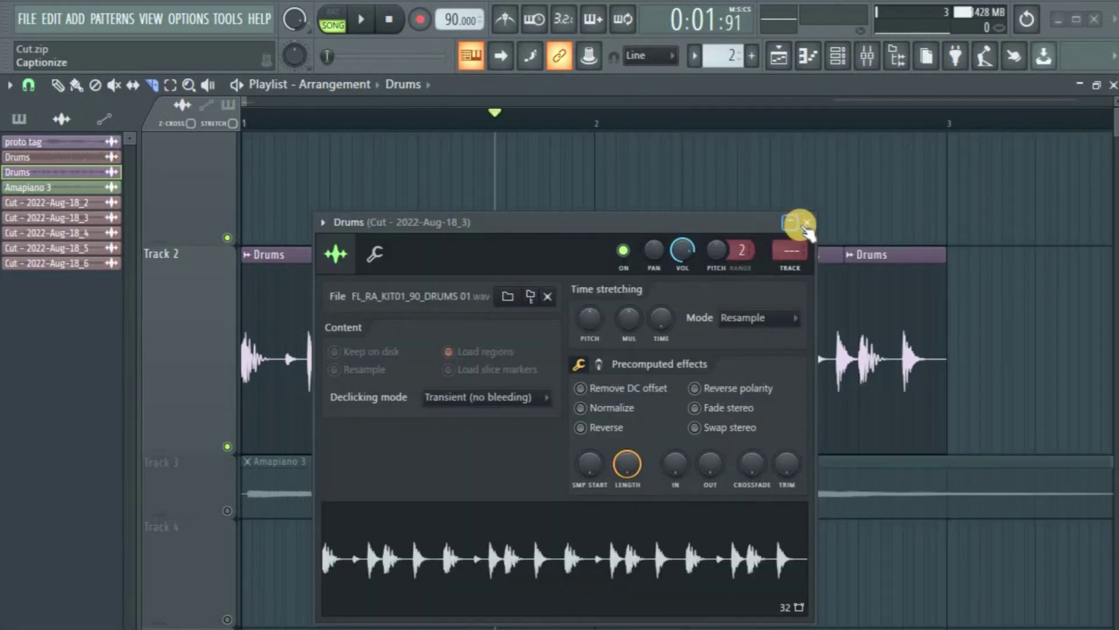
click(807, 223)
scroll(257, 408, down, 2)
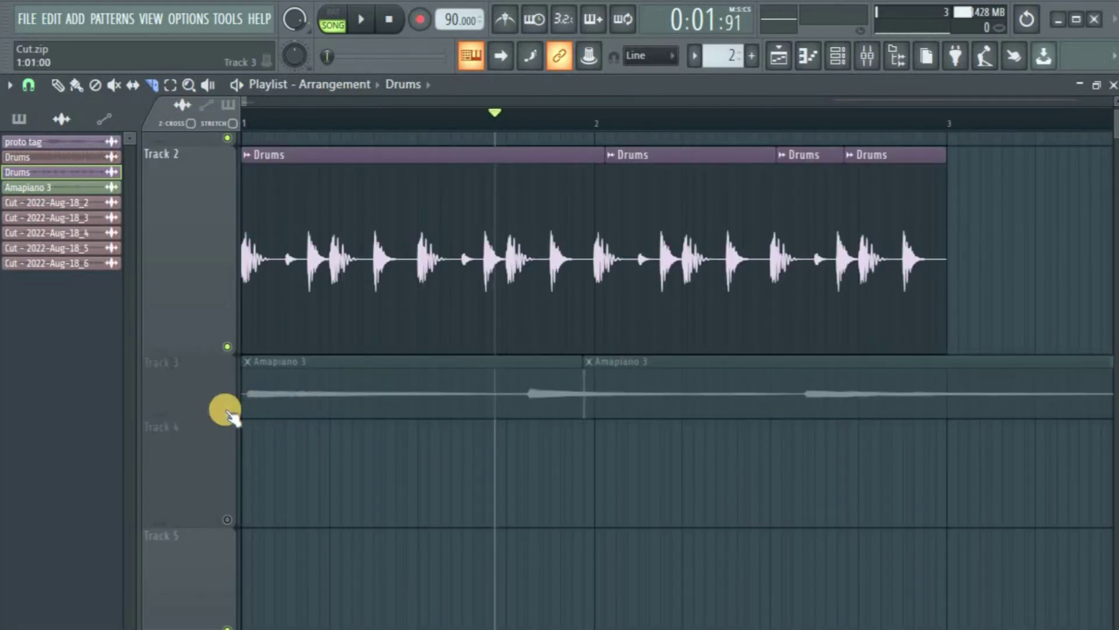
click(227, 410)
click(228, 347)
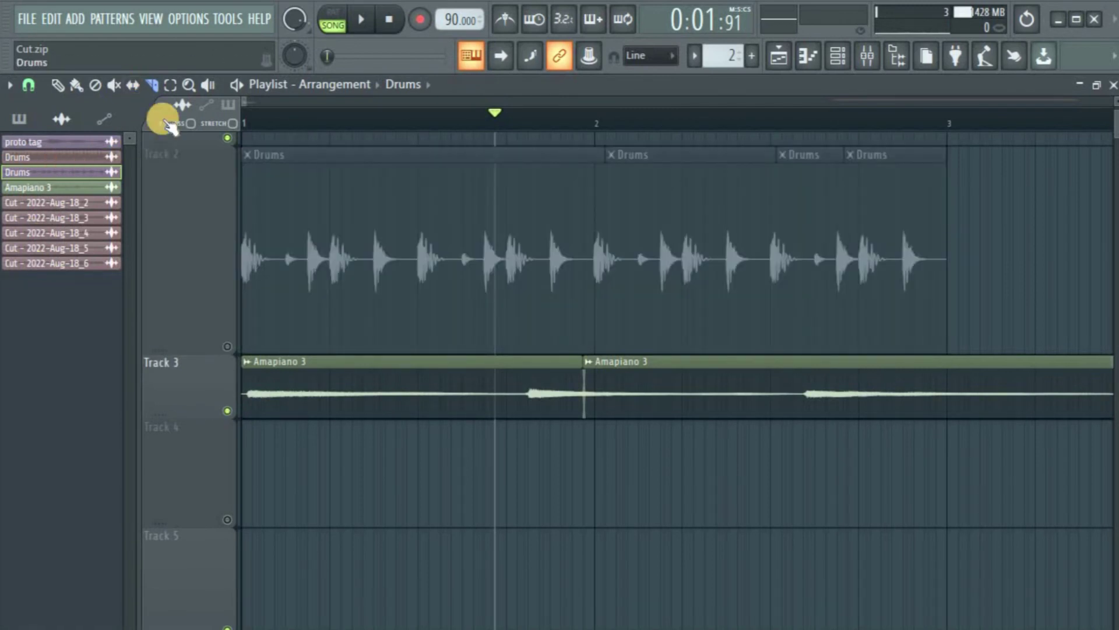
click(56, 83)
drag(744, 394, 1058, 390)
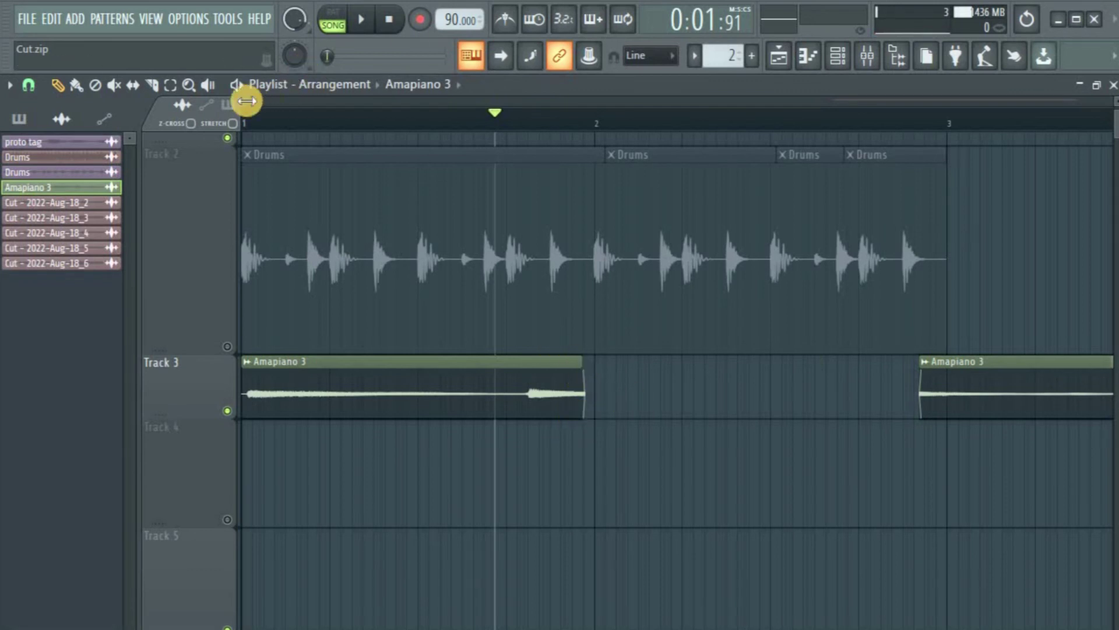
scroll(243, 100, up, 3)
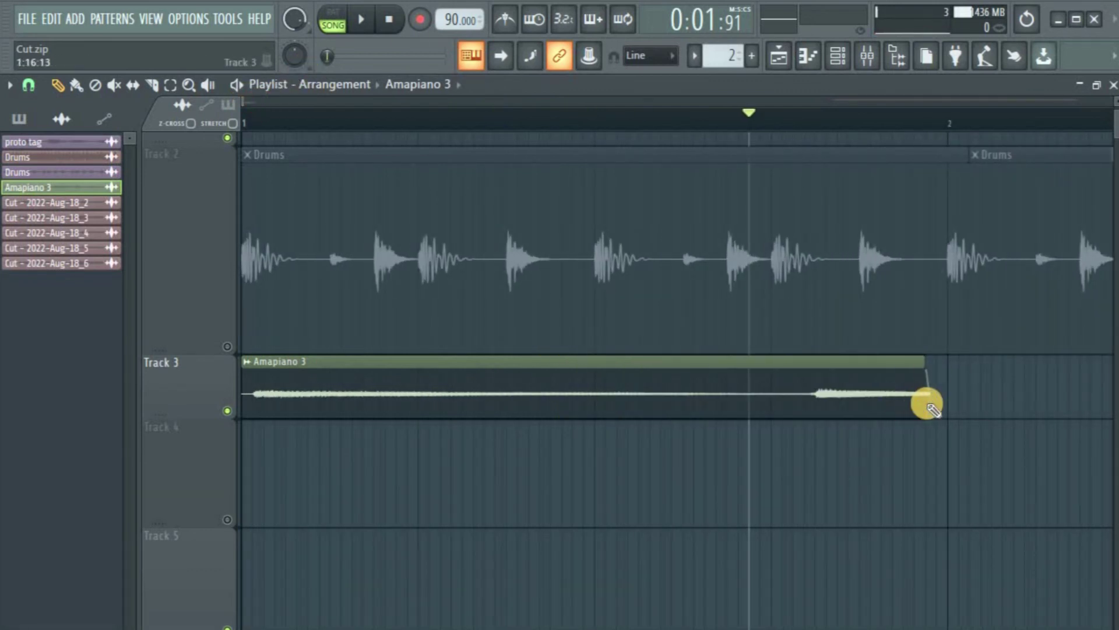
key(space)
key(space)
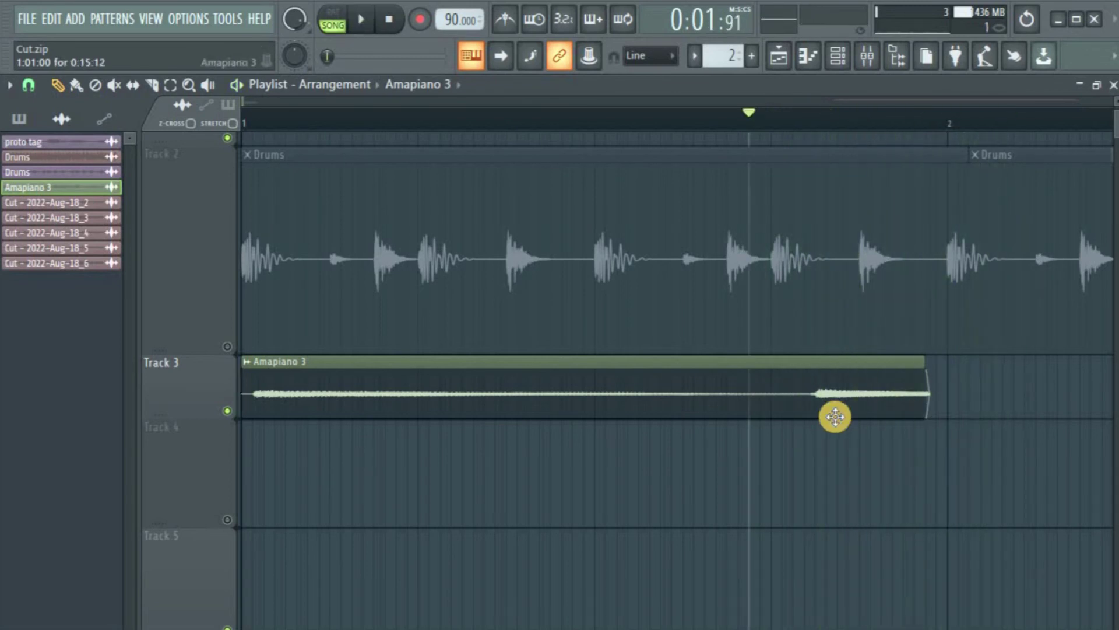
Set the Amapiano 3 clip's declicking to Smooth (bleeding) and play the song to hear the ending.
double_click(749, 392)
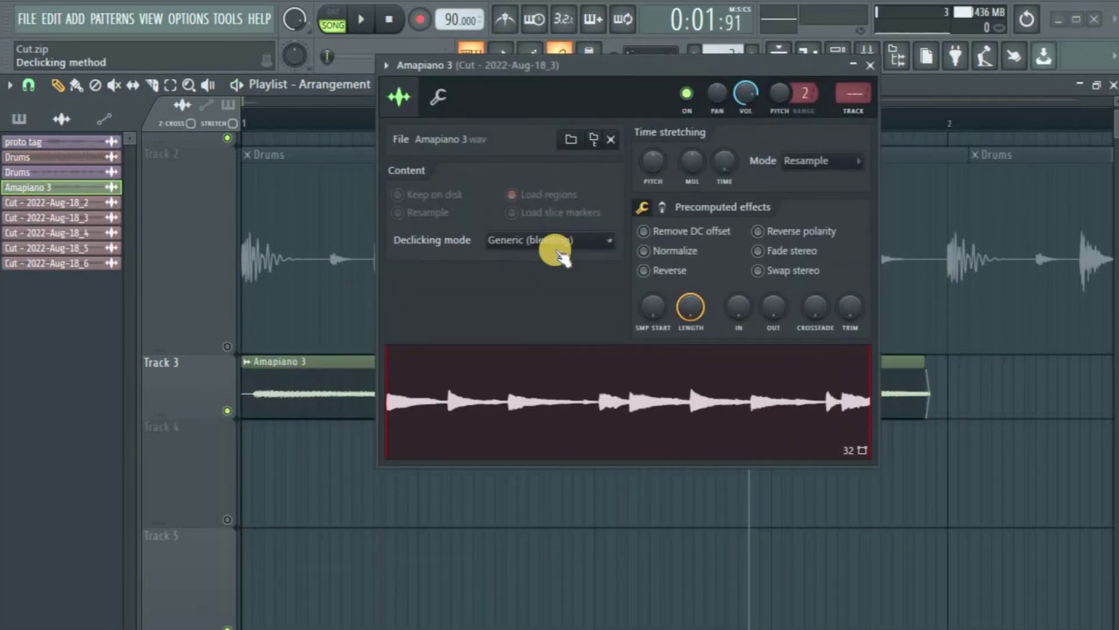
click(555, 247)
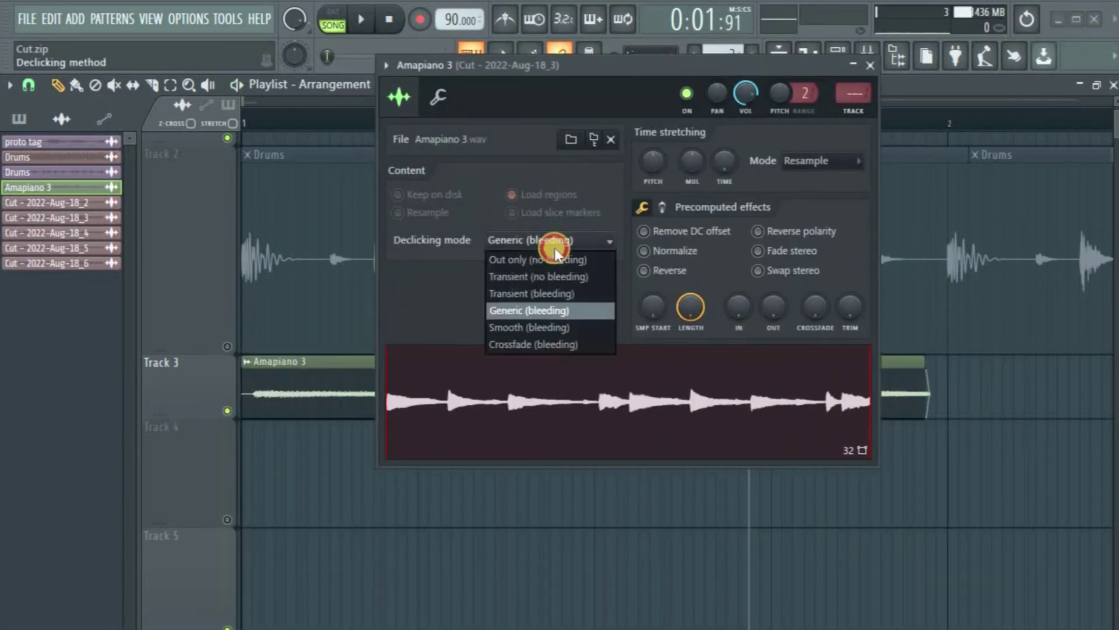
click(562, 329)
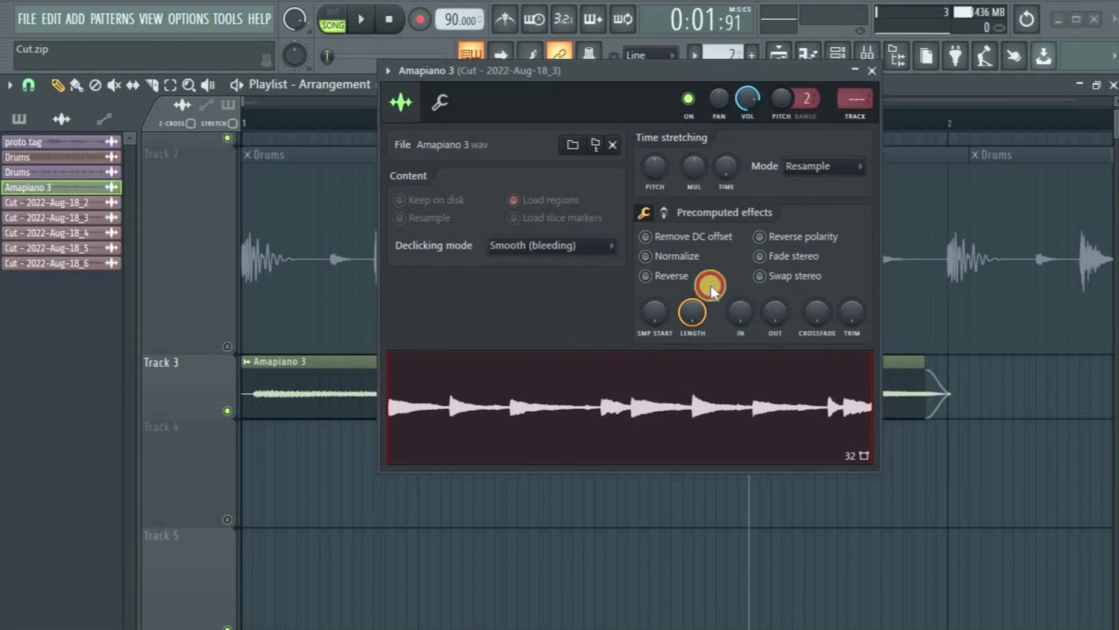
drag(696, 70, 760, 194)
key(space)
key(space)
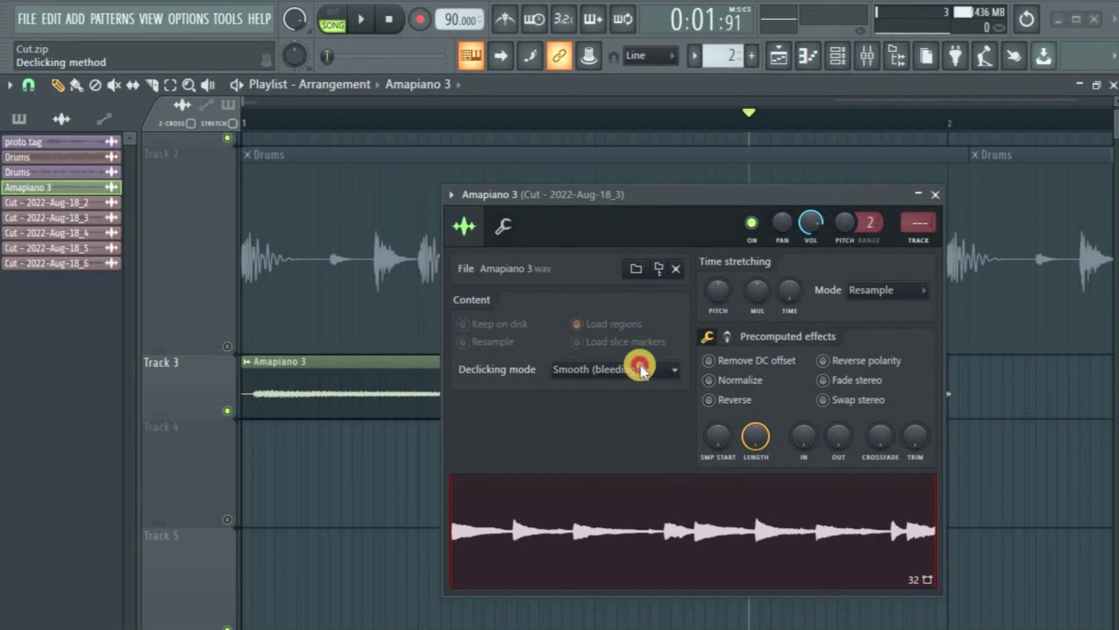
Switch declicking to Crossfade (bleeding) and replay from 0:01:00 to compare the fade tail.
click(640, 369)
click(644, 478)
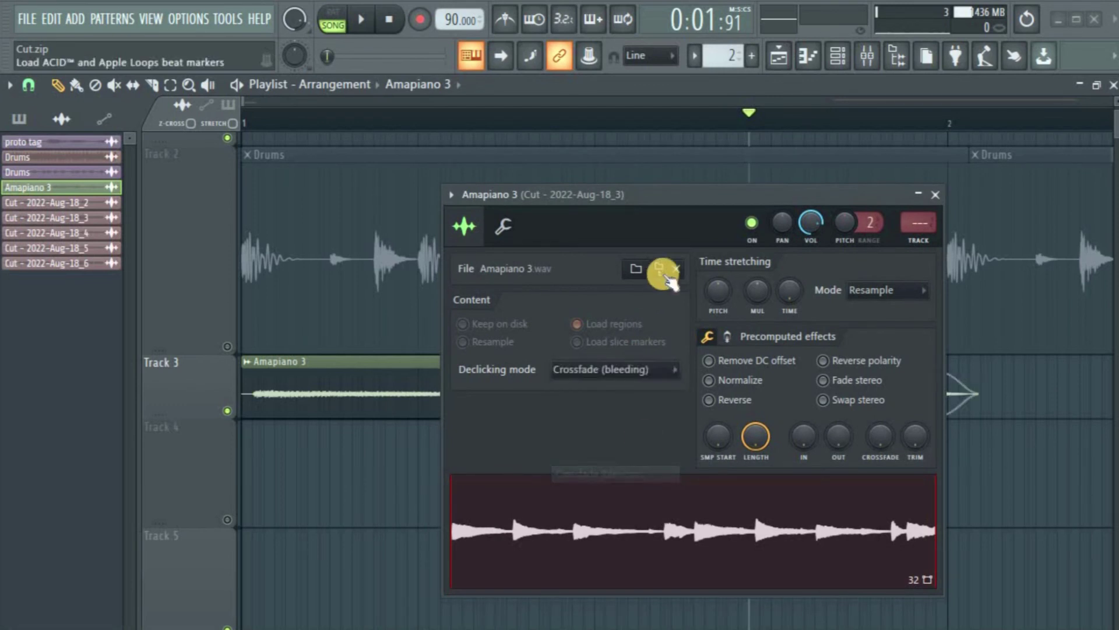
click(706, 283)
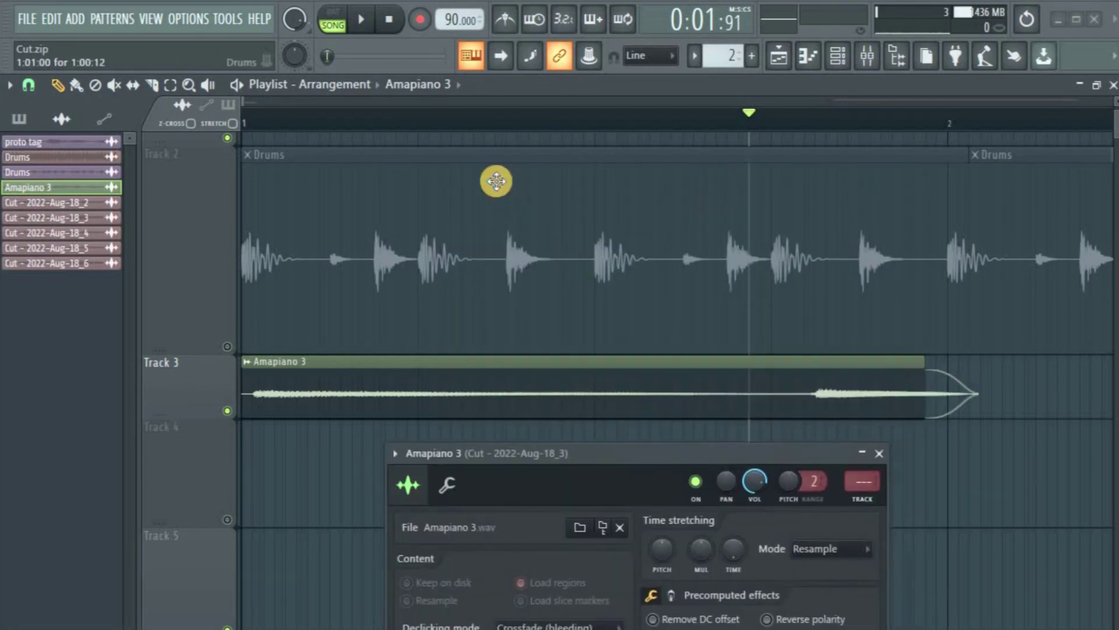
click(508, 122)
key(space)
key(space)
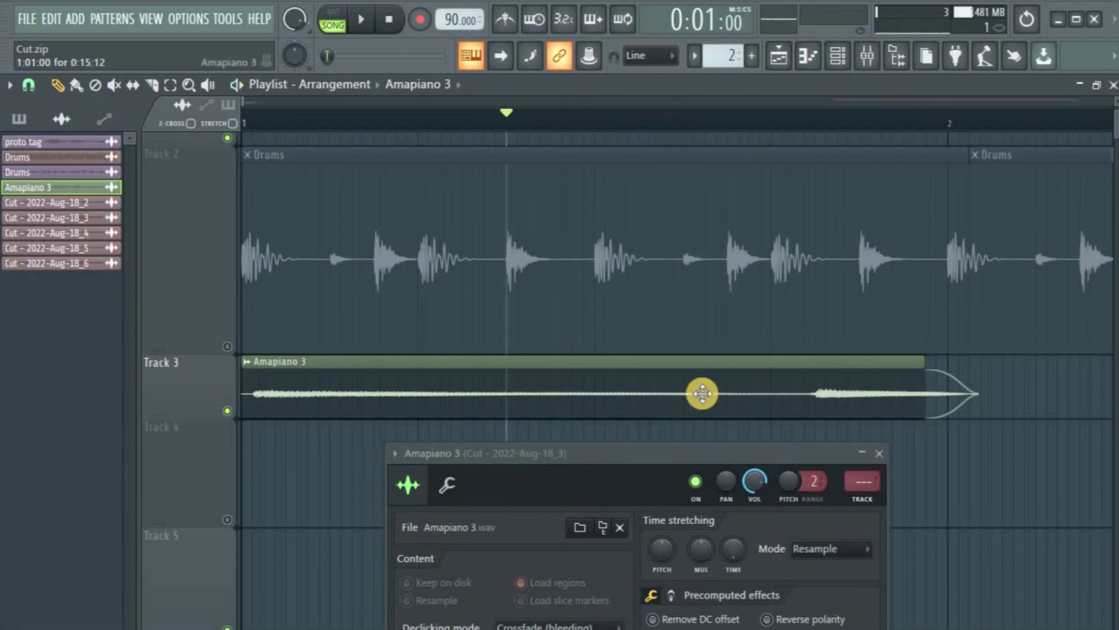
key(space)
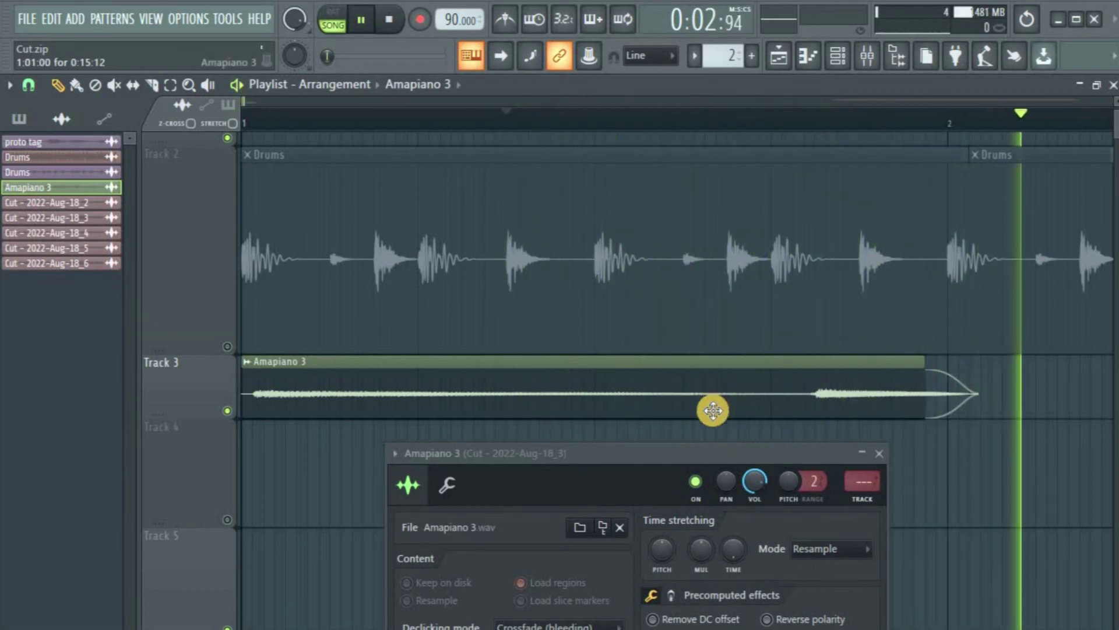
key(space)
drag(719, 453, 309, 58)
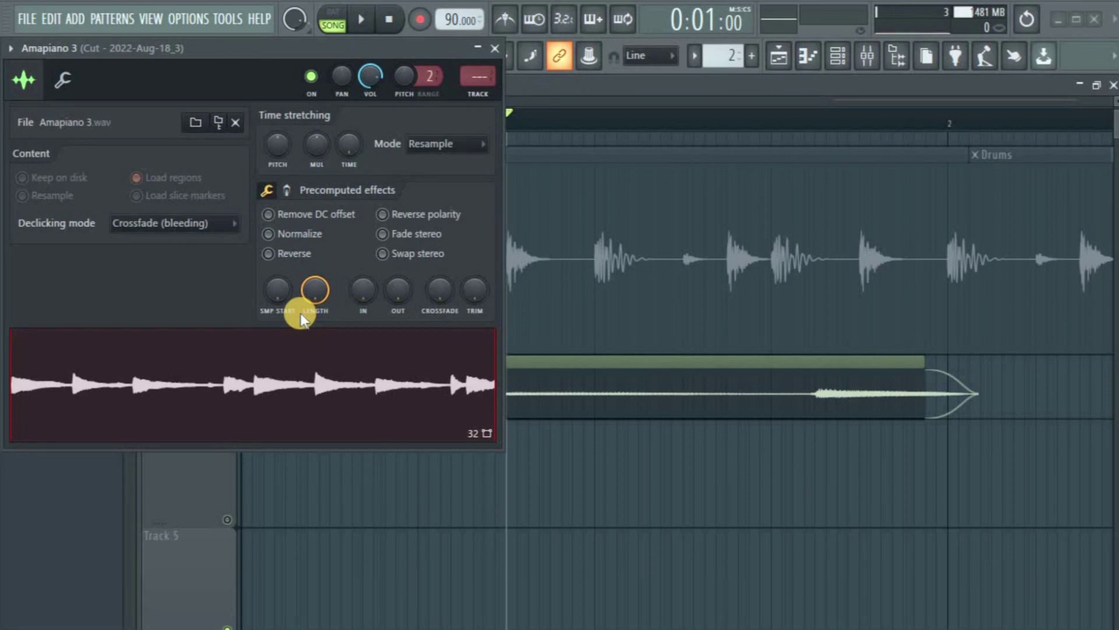
Try the Transient (bleeding) and Generic (bleeding) declicking modes on Amapiano 3.
click(205, 221)
click(204, 276)
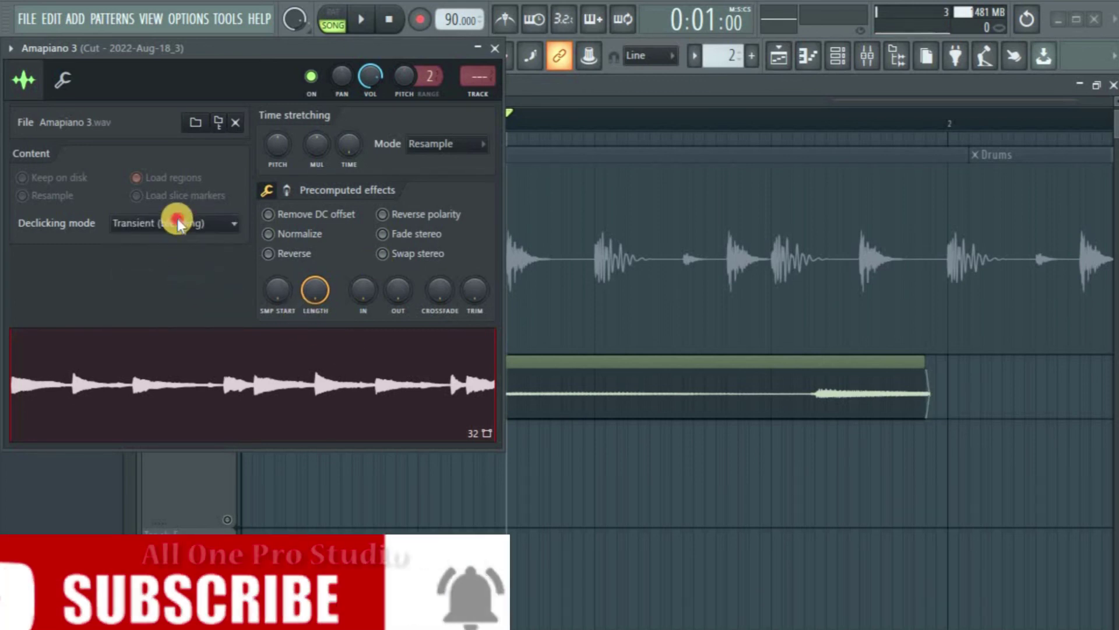
click(176, 221)
click(208, 292)
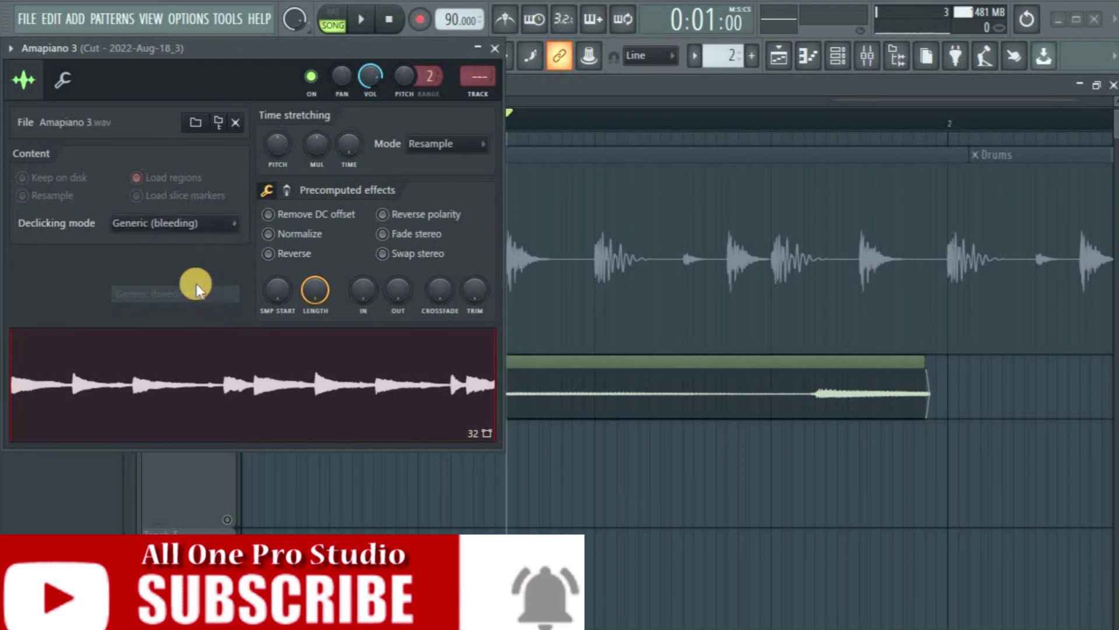
click(170, 225)
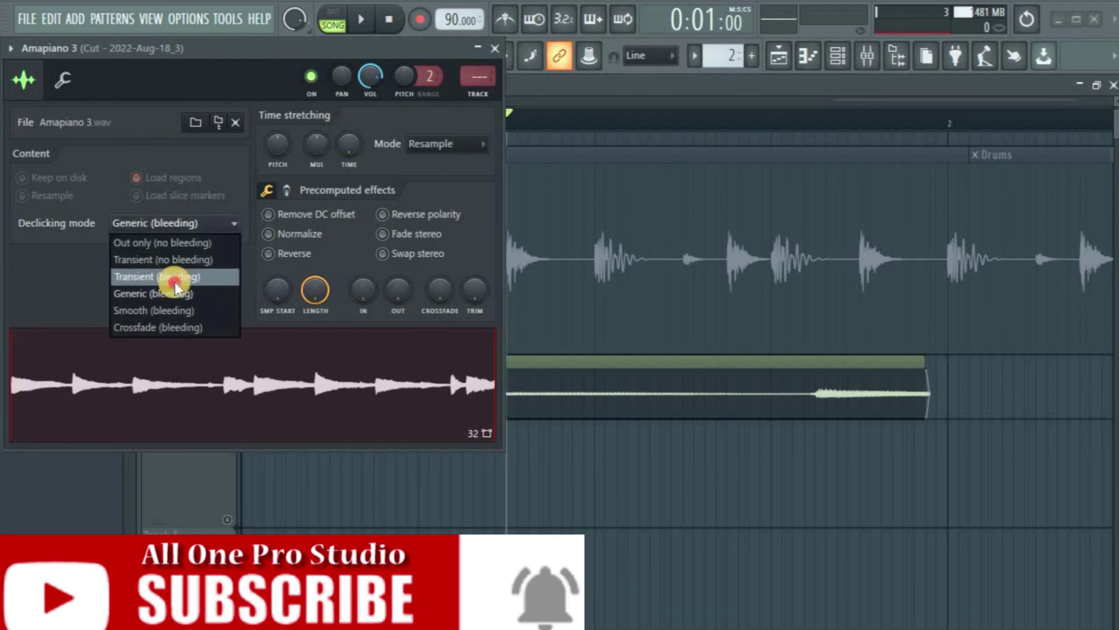
click(175, 277)
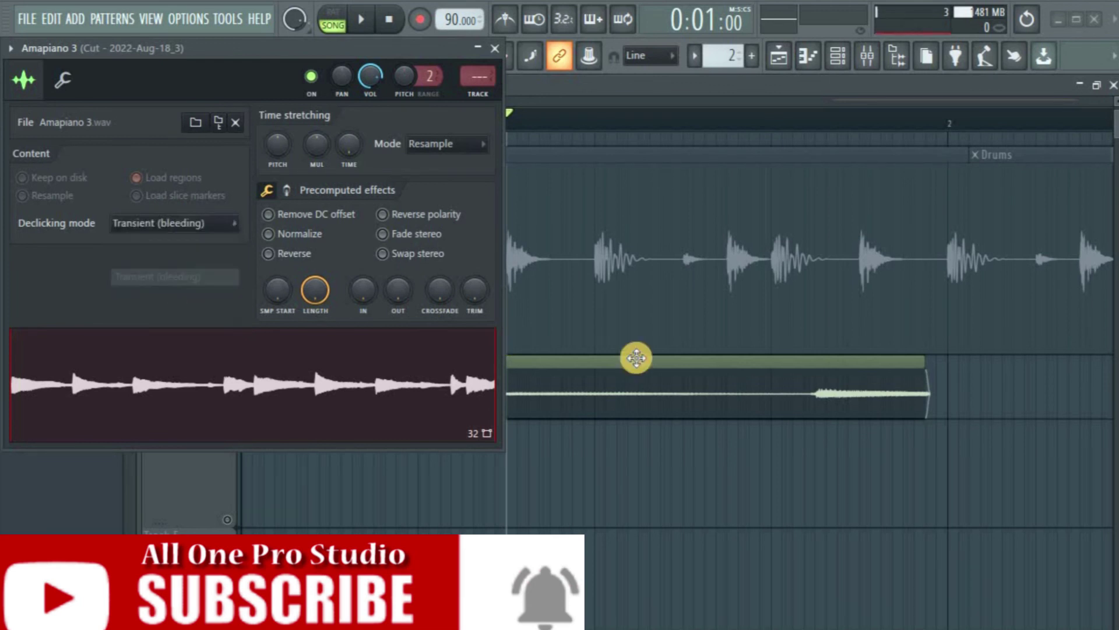
Cycle declicking through Generic, Smooth and Crossfade (bleeding) modes.
click(175, 230)
click(180, 293)
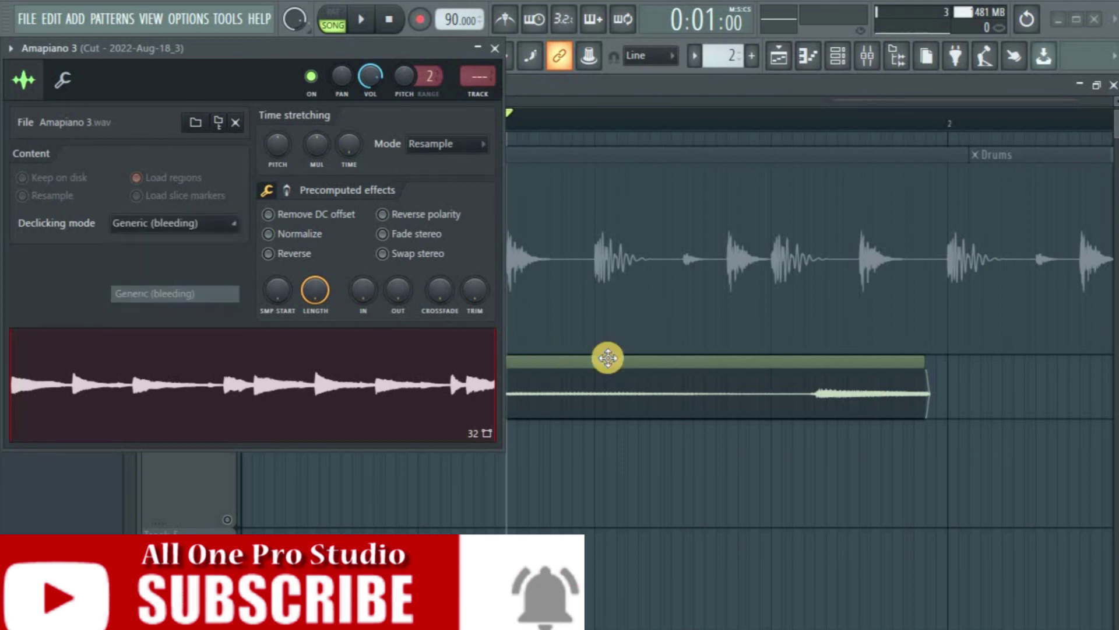
click(188, 223)
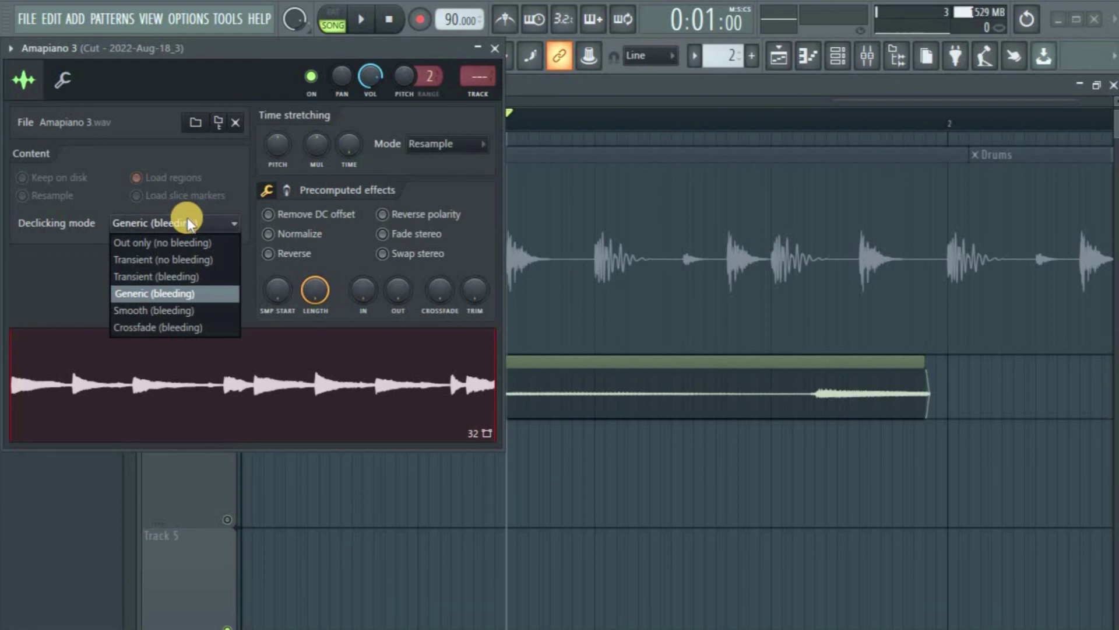
click(194, 310)
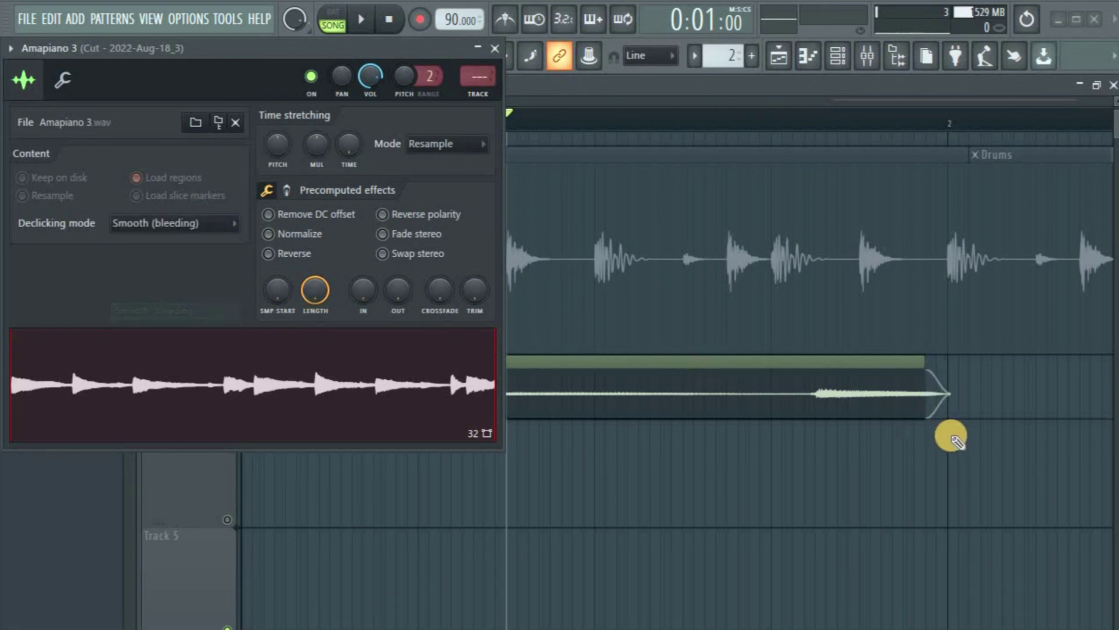
click(173, 222)
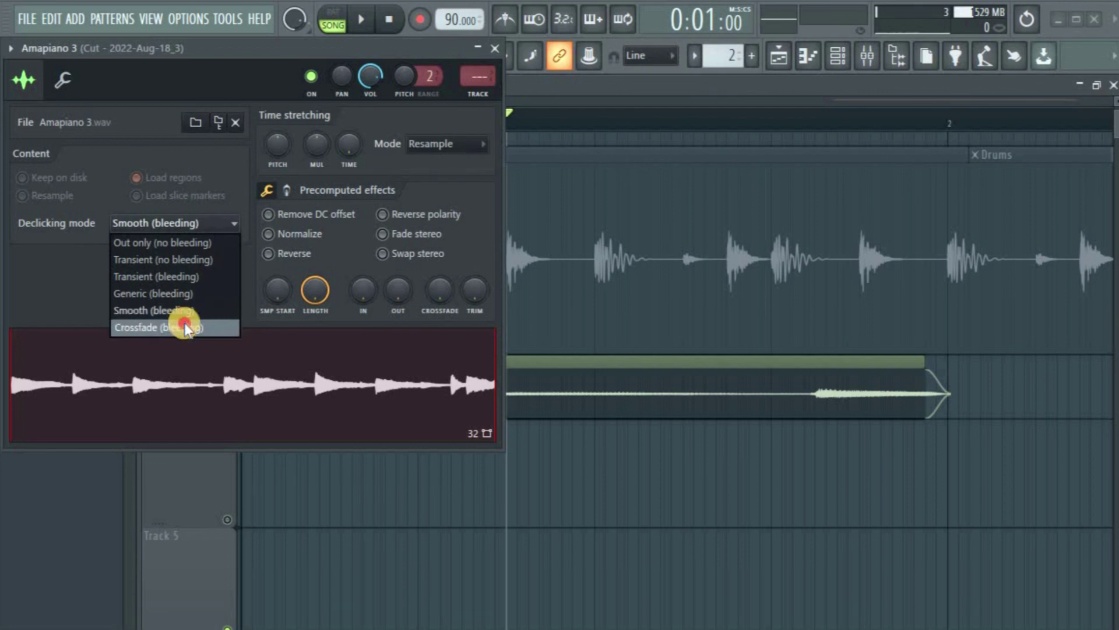
click(185, 326)
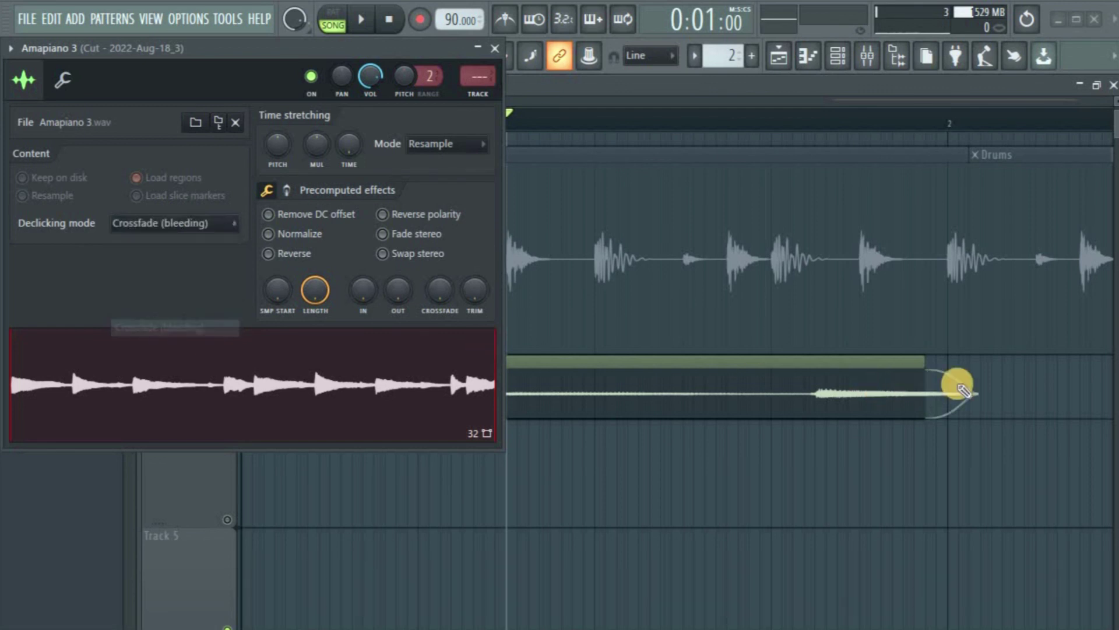
Try Out only (no bleeding), settle on Transient (no bleeding), and close the channel settings.
click(195, 222)
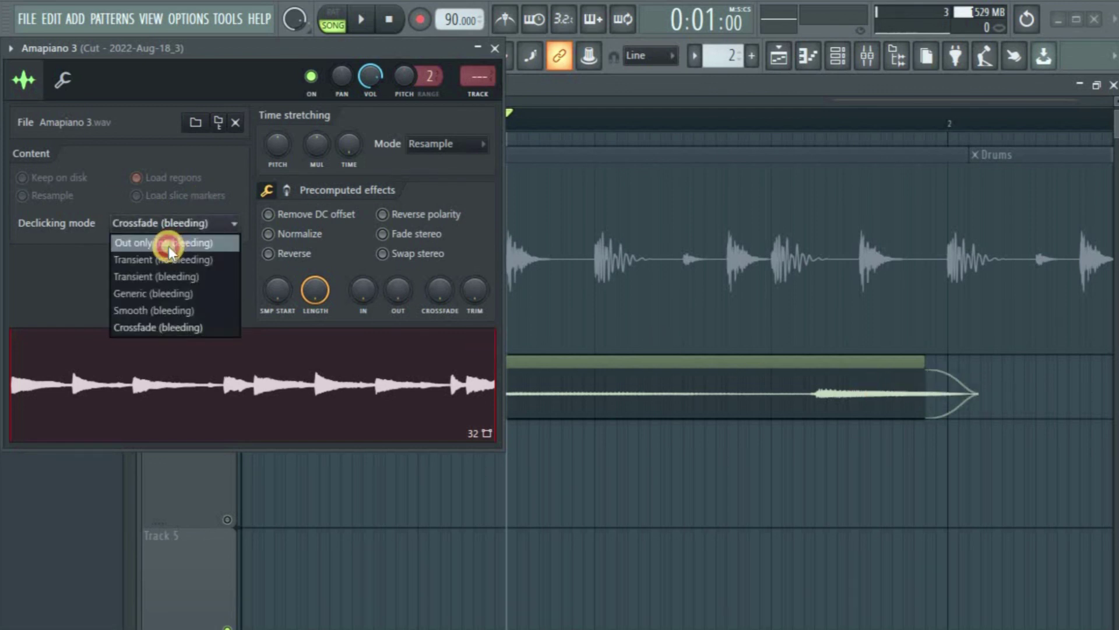
click(173, 245)
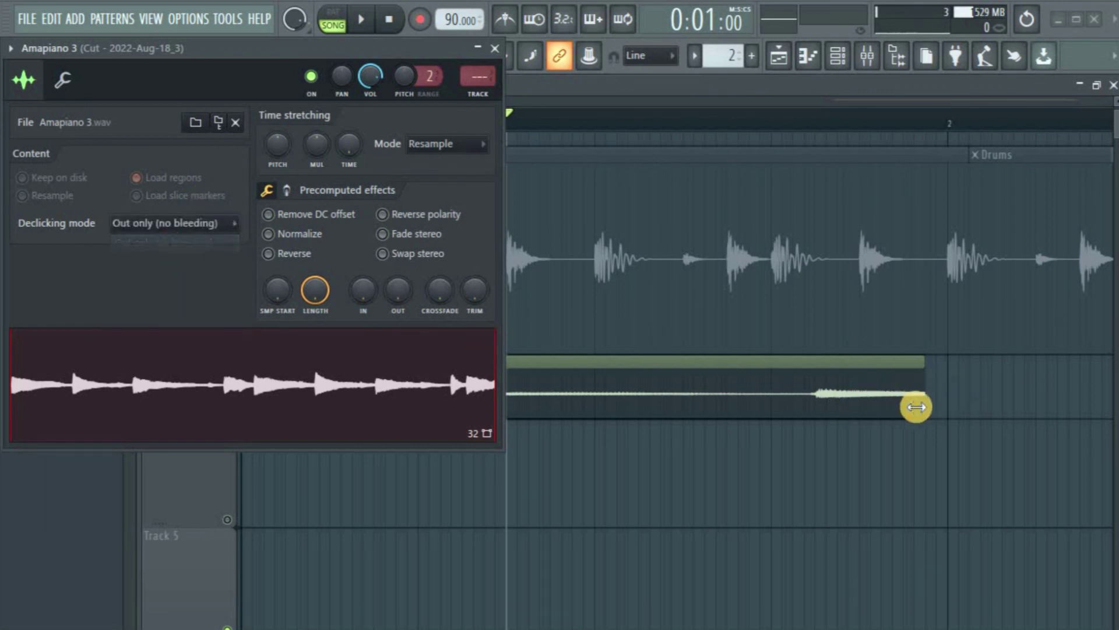
click(184, 233)
click(185, 266)
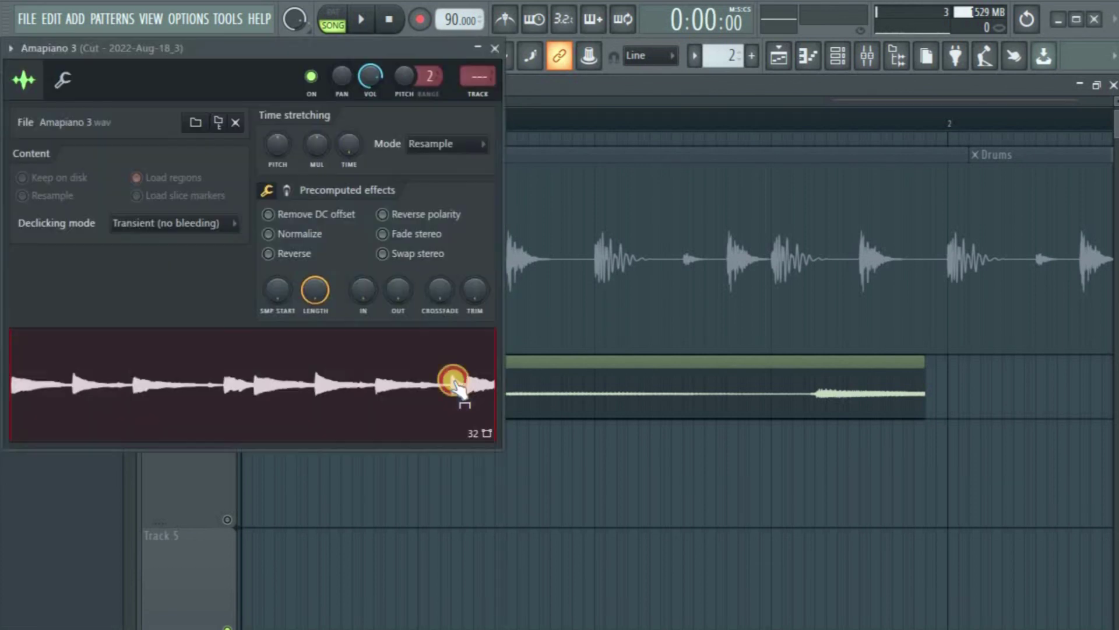
click(470, 47)
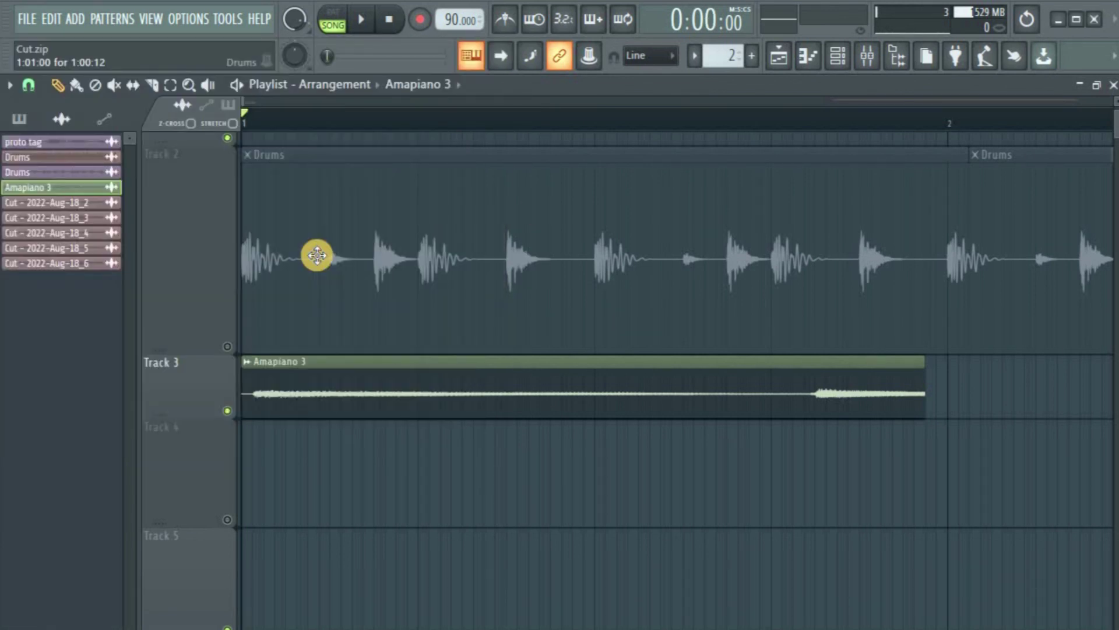